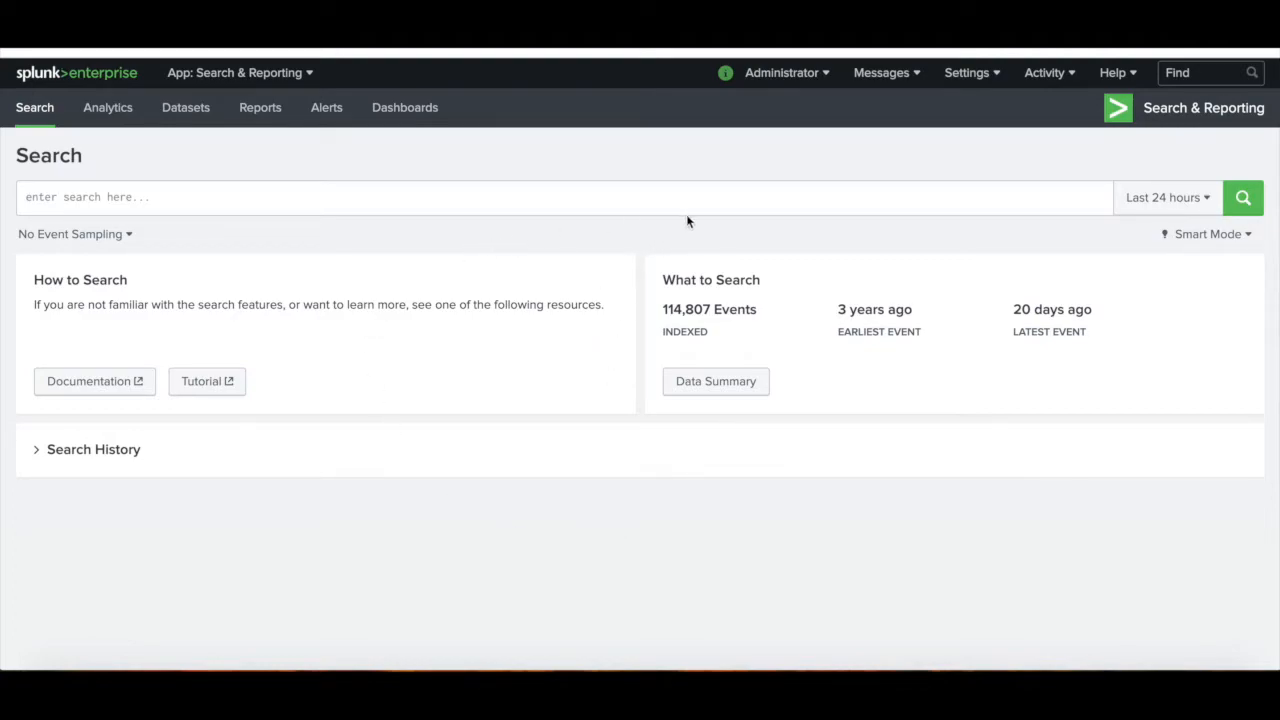
Open the list of search macros in the advanced search settings and examine the definition of histperc(3).
{"action": "left_click", "coordinate": [984, 79]}
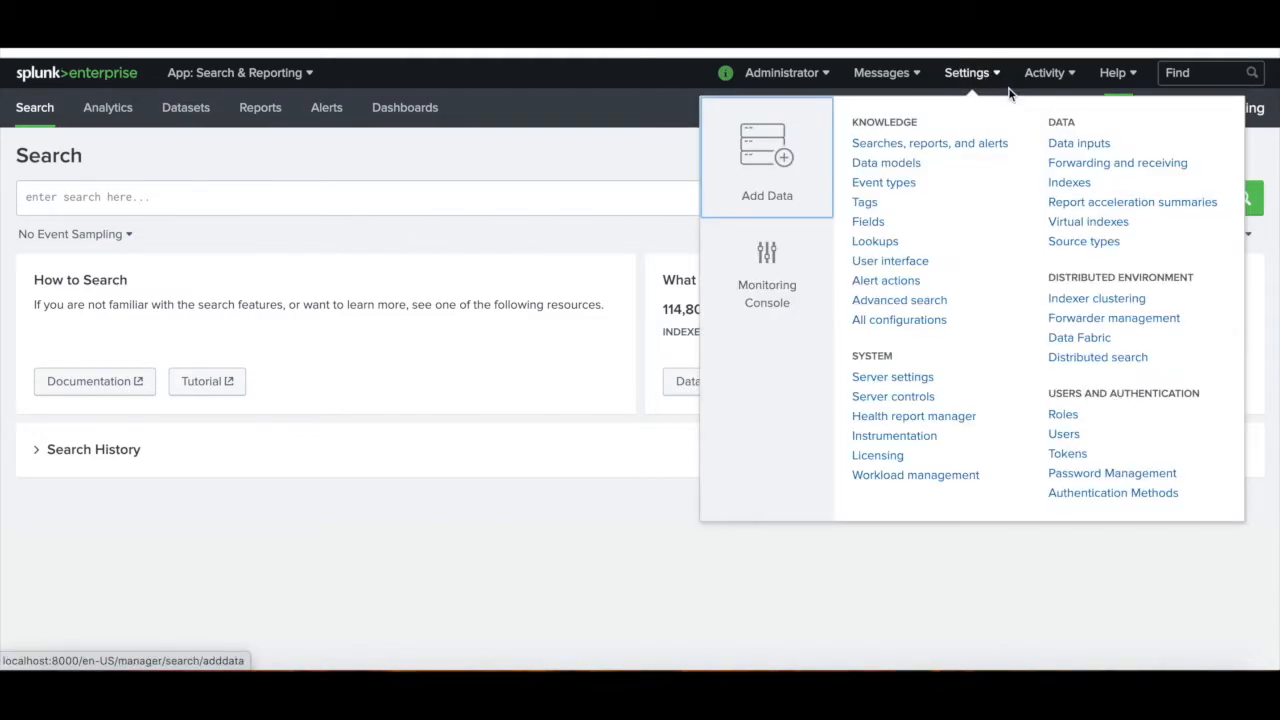
{"action": "left_click", "coordinate": [914, 302]}
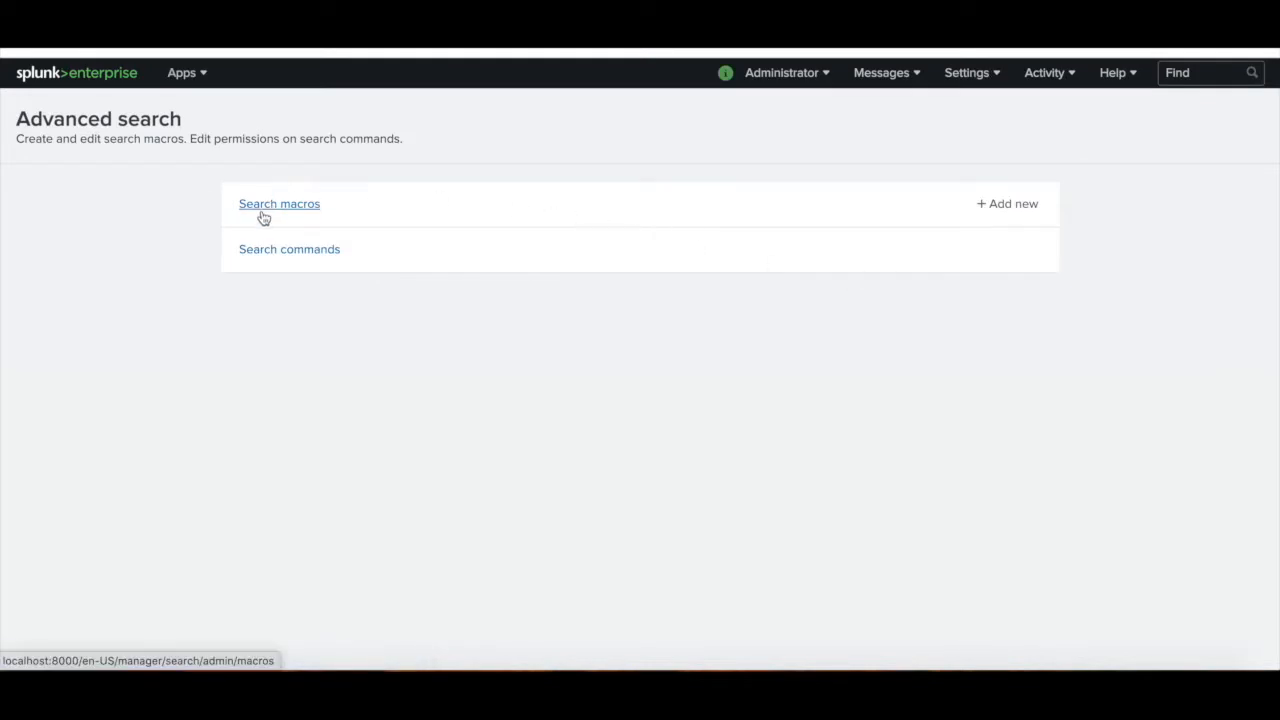
{"action": "left_click", "coordinate": [267, 215]}
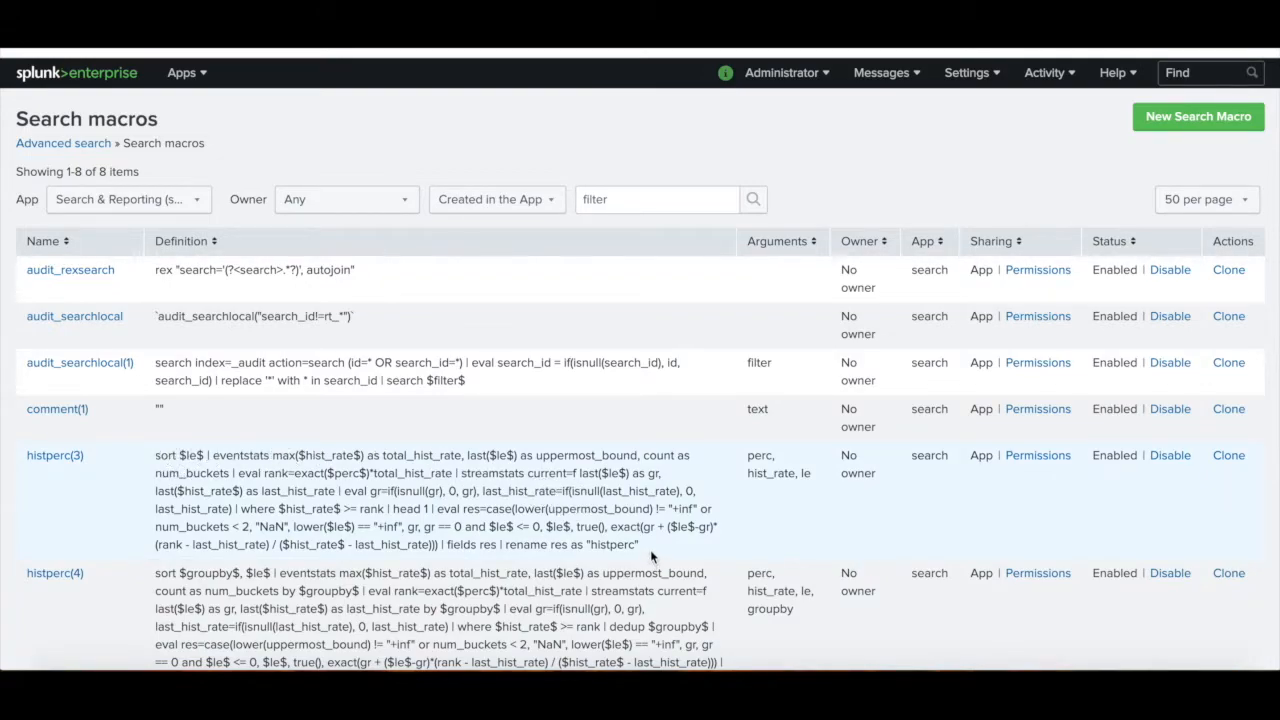
{"action": "left_click_drag", "start_coordinate": [646, 542], "coordinate": [155, 457]}
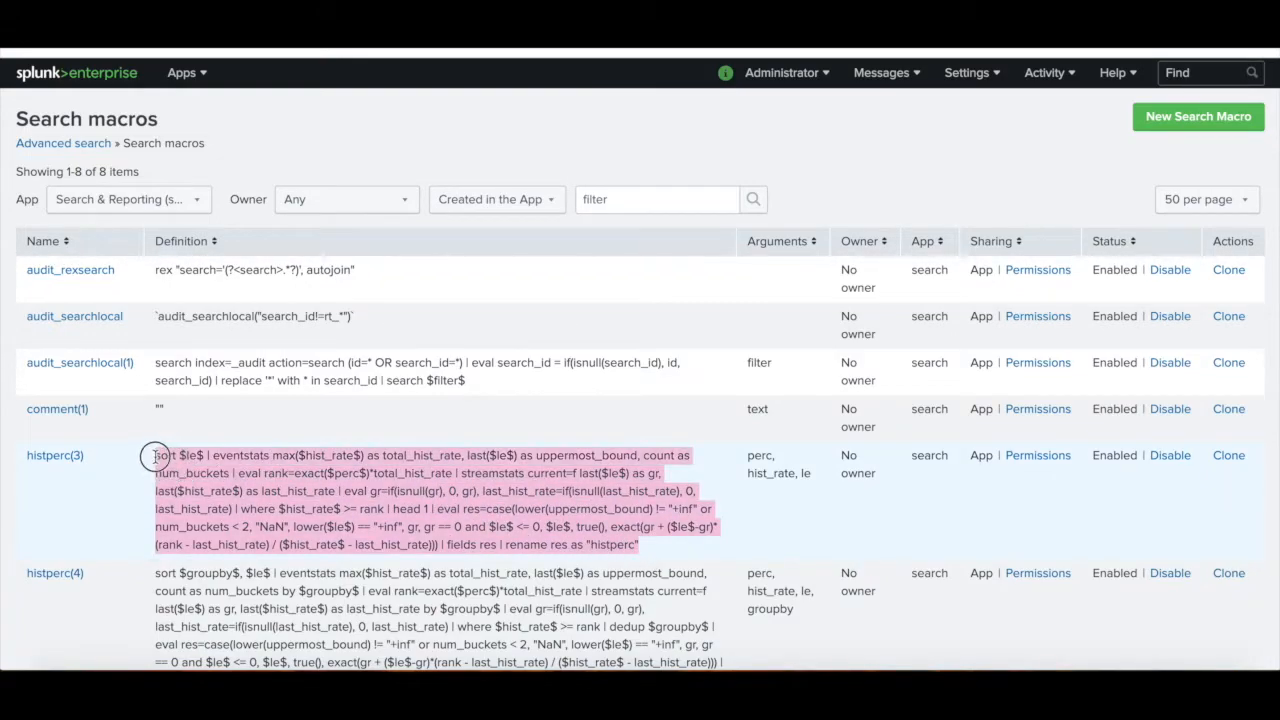
{"action": "left_click", "coordinate": [190, 472]}
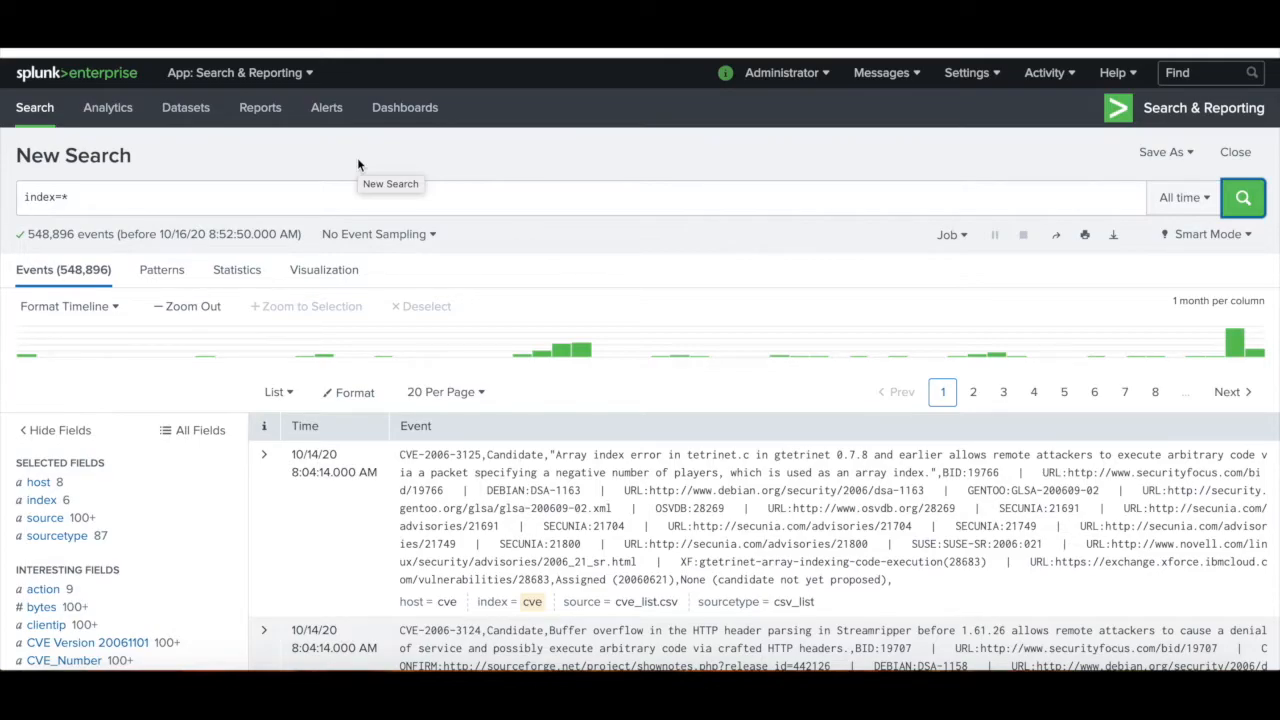
Review the time range presets and the values of the index field for the index=* search.
{"action": "left_click", "coordinate": [1183, 198]}
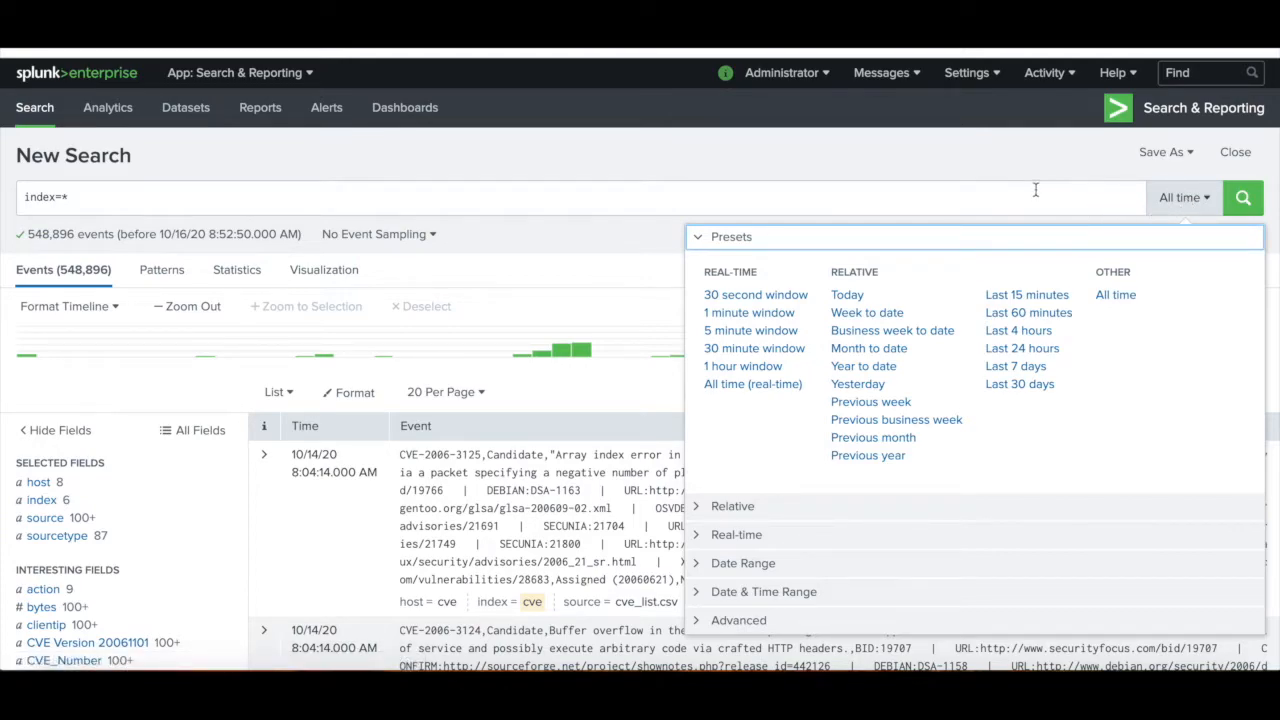
{"action": "left_click", "coordinate": [924, 200]}
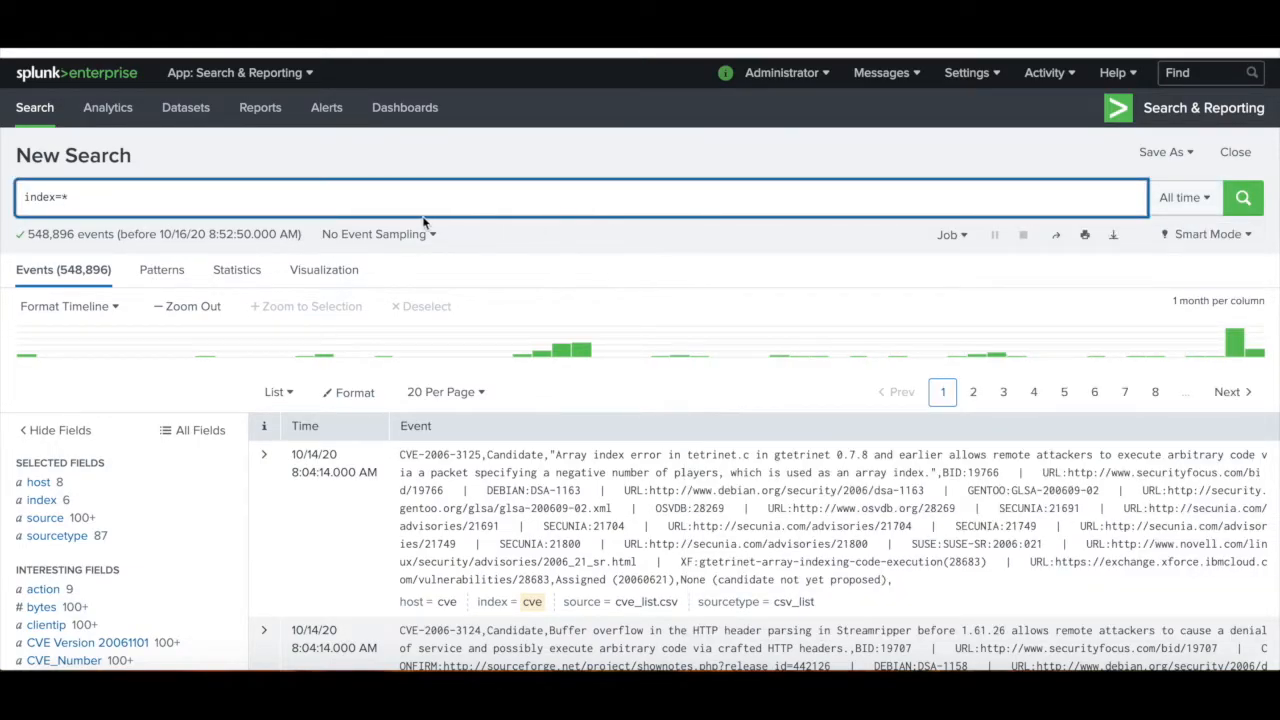
{"action": "left_click_drag", "start_coordinate": [82, 206], "coordinate": [55, 201]}
{"action": "left_click", "coordinate": [96, 200]}
{"action": "left_click", "coordinate": [75, 499]}
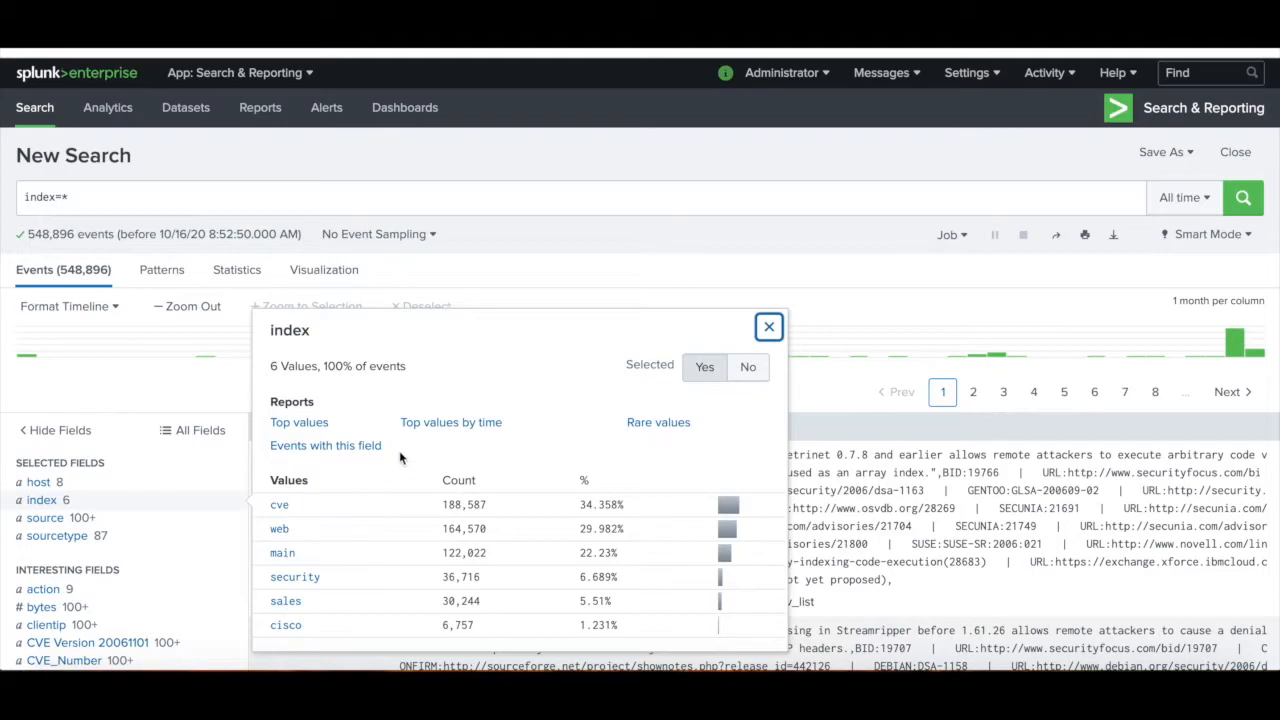
{"action": "left_click", "coordinate": [405, 197]}
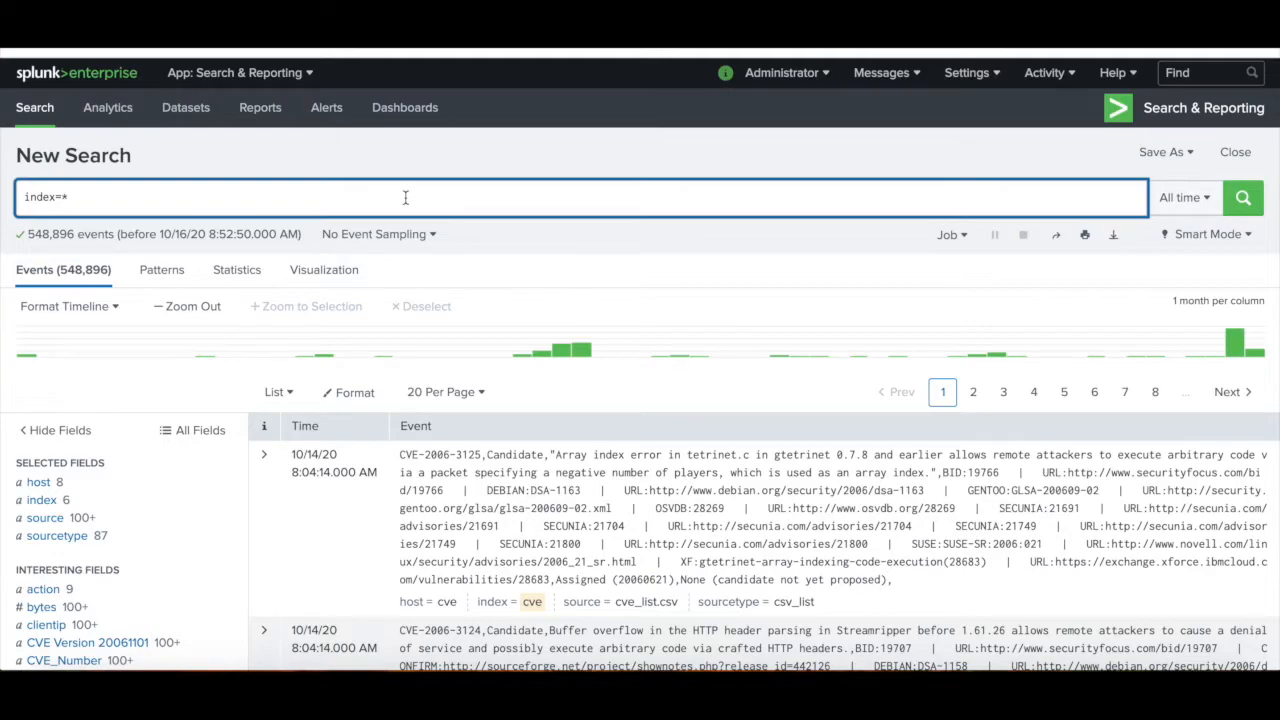
{"action": "left_click", "coordinate": [116, 506]}
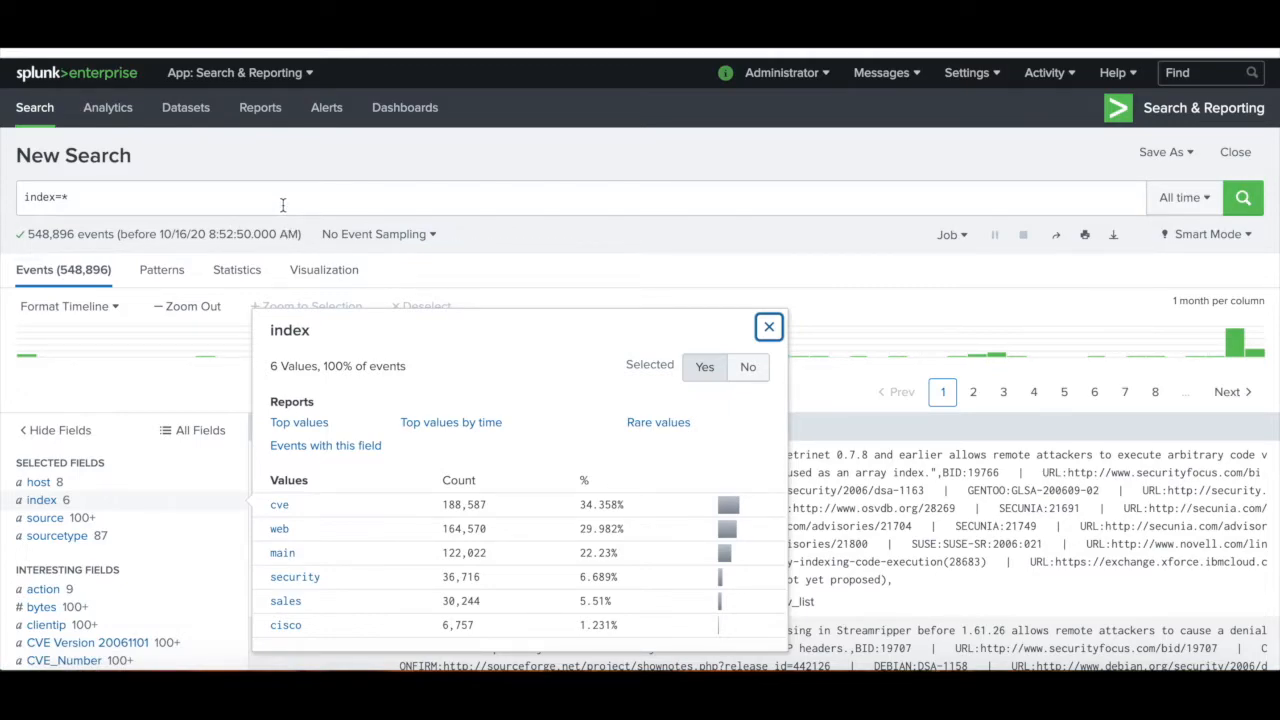
{"action": "left_click", "coordinate": [206, 193]}
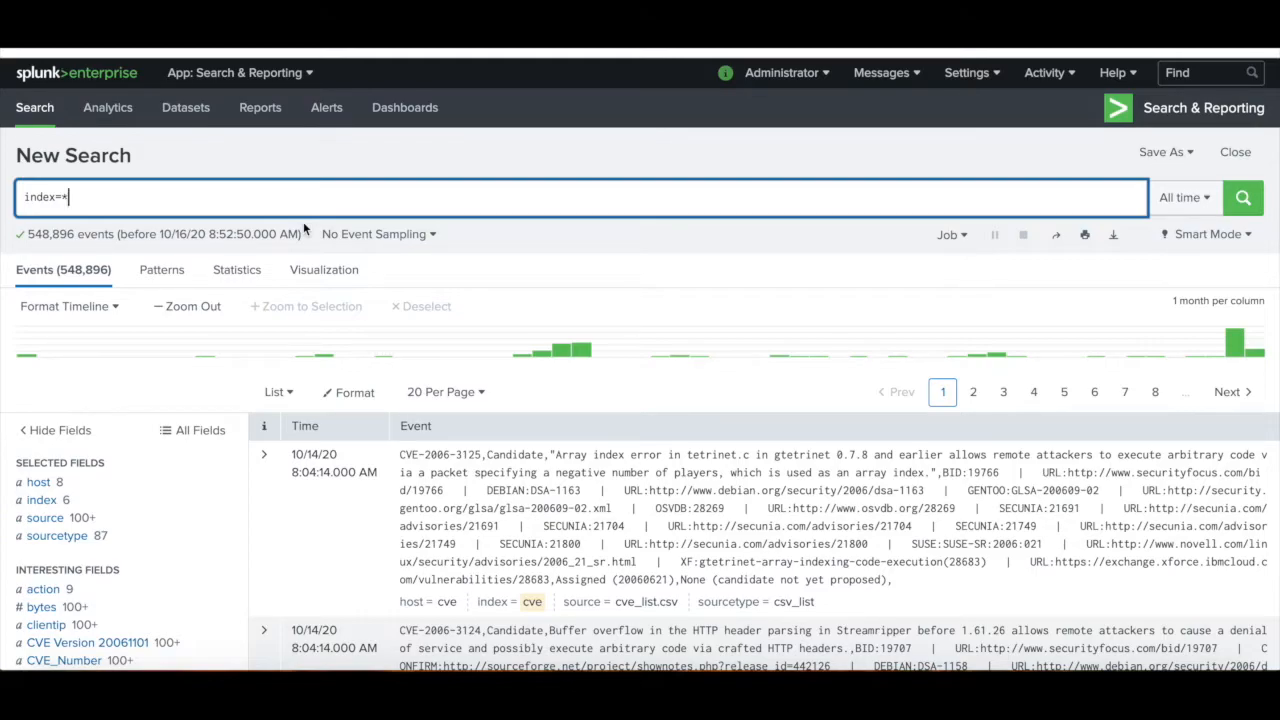
Start a new search macro in the advanced search settings and name it sws.
{"action": "left_click", "coordinate": [966, 73]}
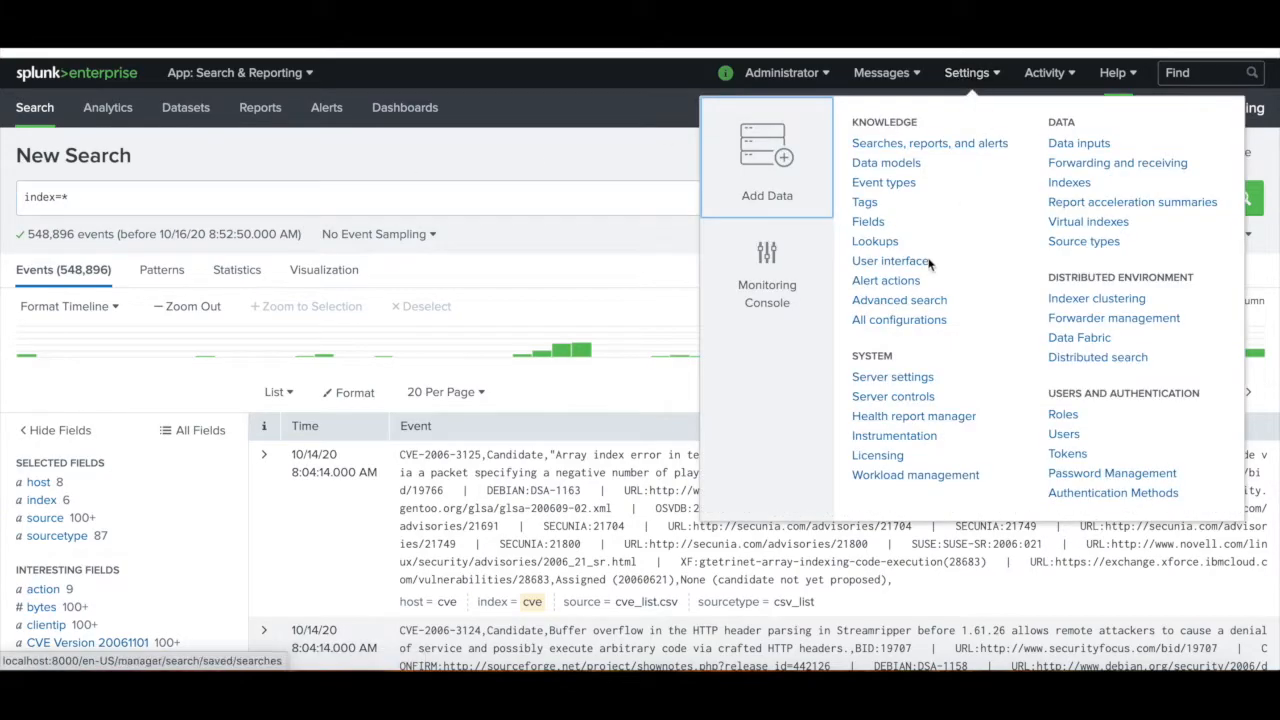
{"action": "left_click", "coordinate": [906, 300]}
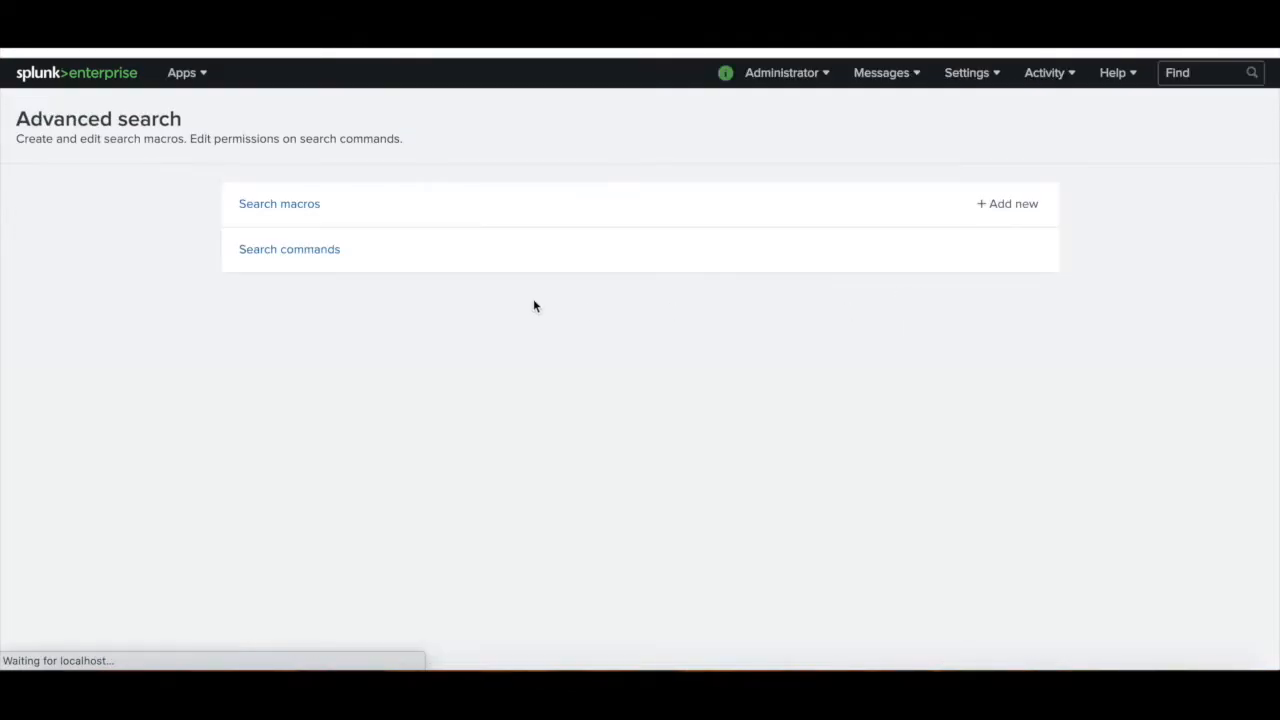
{"action": "left_click", "coordinate": [1004, 210]}
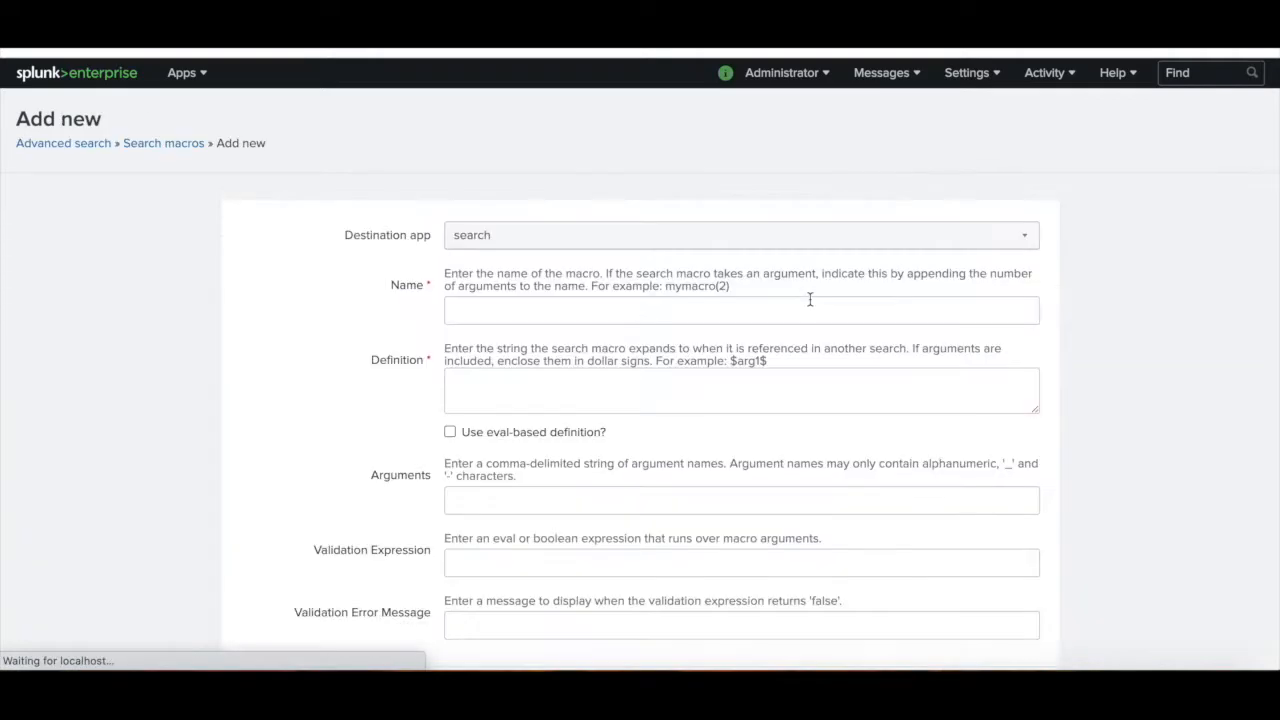
{"action": "left_click", "coordinate": [760, 319]}
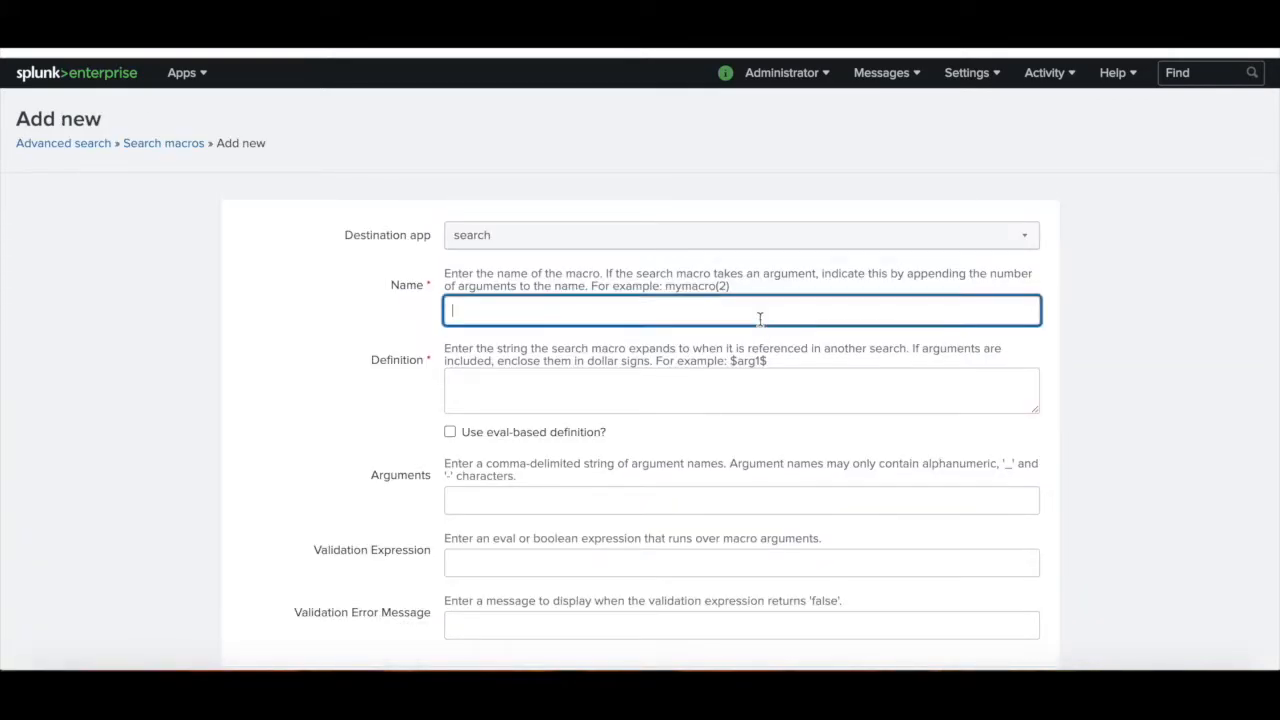
{"action": "type", "text": "sws"}
Save the macro with the definition "index=sales OR index=web OR index=security" and sort the macro list by owner.
{"action": "left_click", "coordinate": [559, 399]}
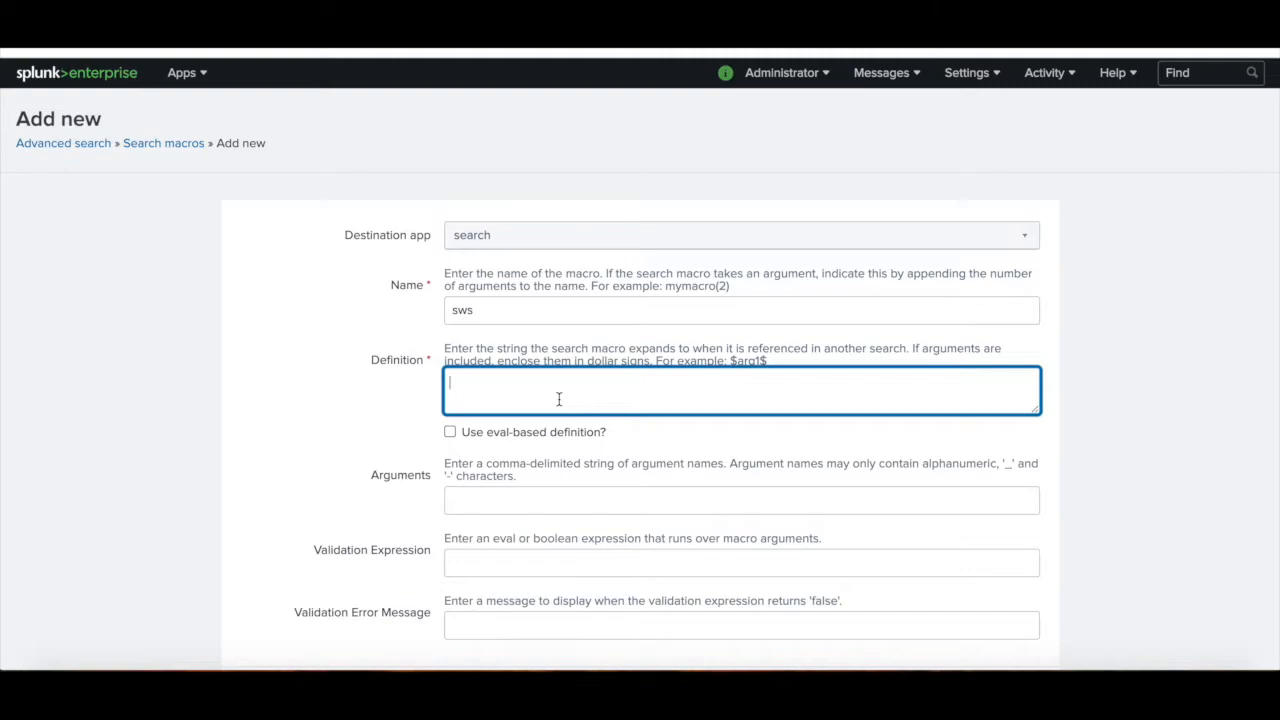
{"action": "type", "text": "index=sales OR index=web OR index=security"}
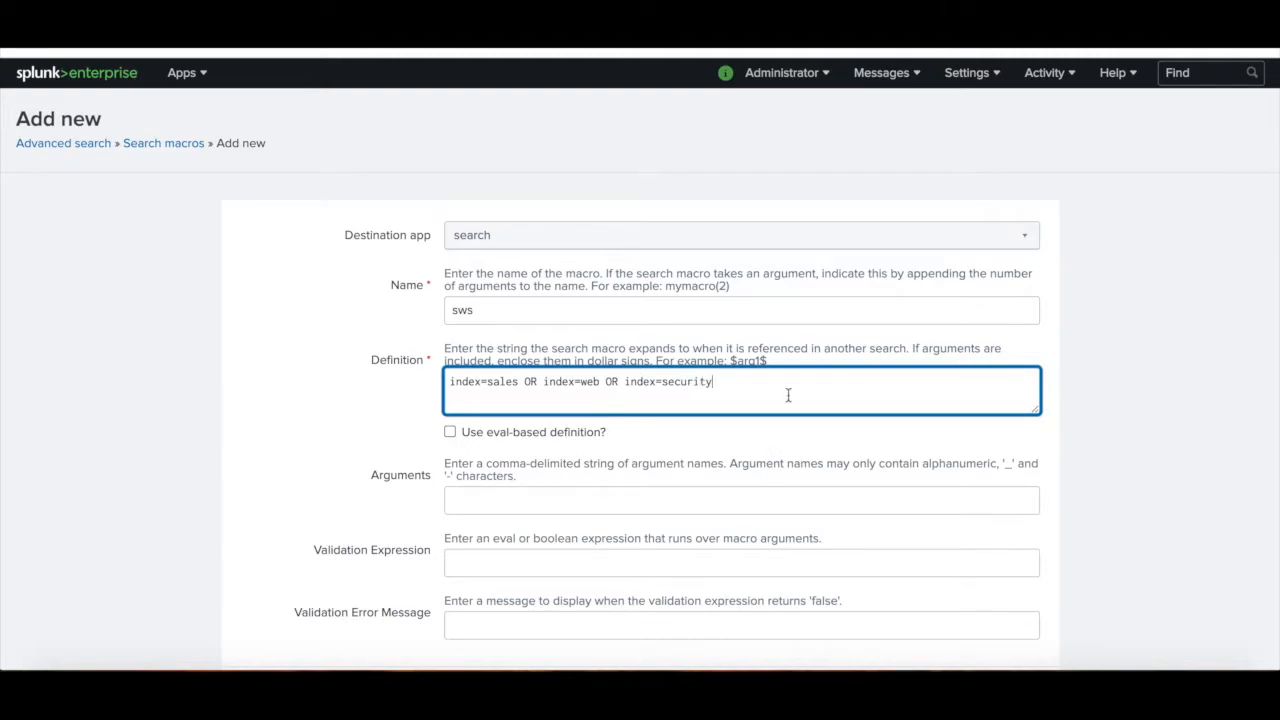
{"action": "scroll", "coordinate": [789, 394], "scroll_direction": "down", "scroll_amount": 1}
{"action": "left_click", "coordinate": [1000, 600]}
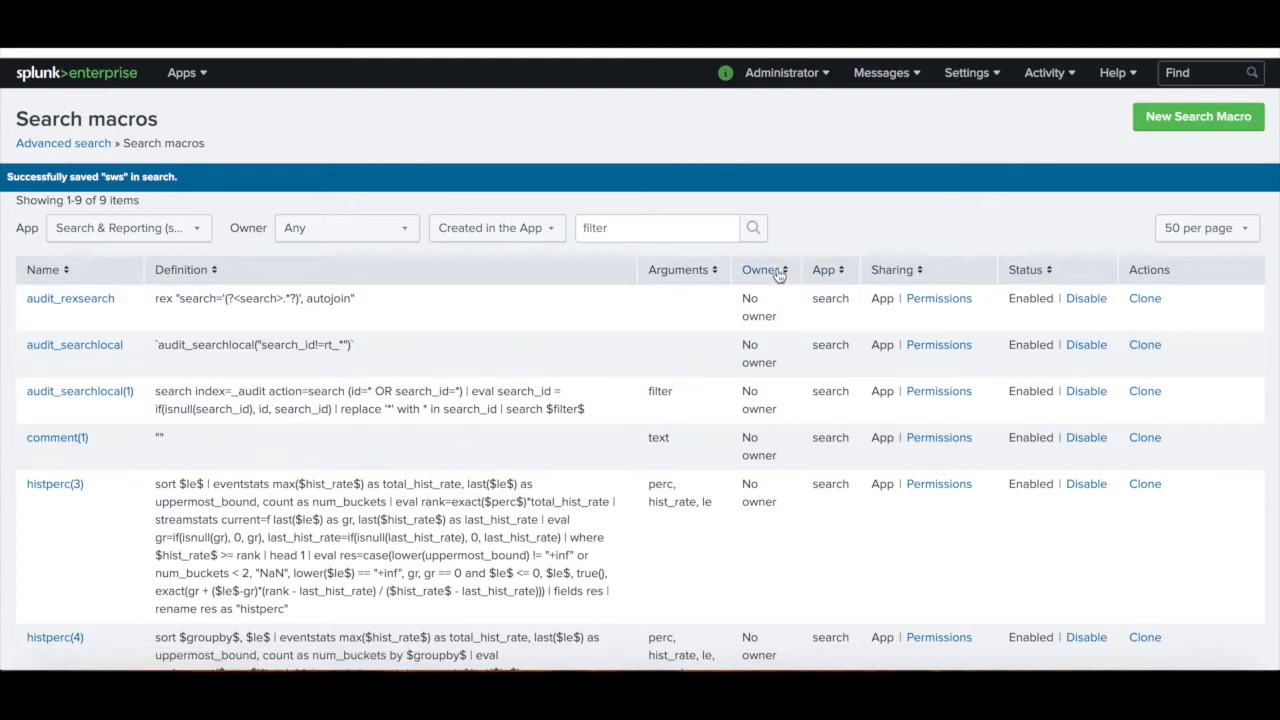
{"action": "left_click", "coordinate": [778, 272]}
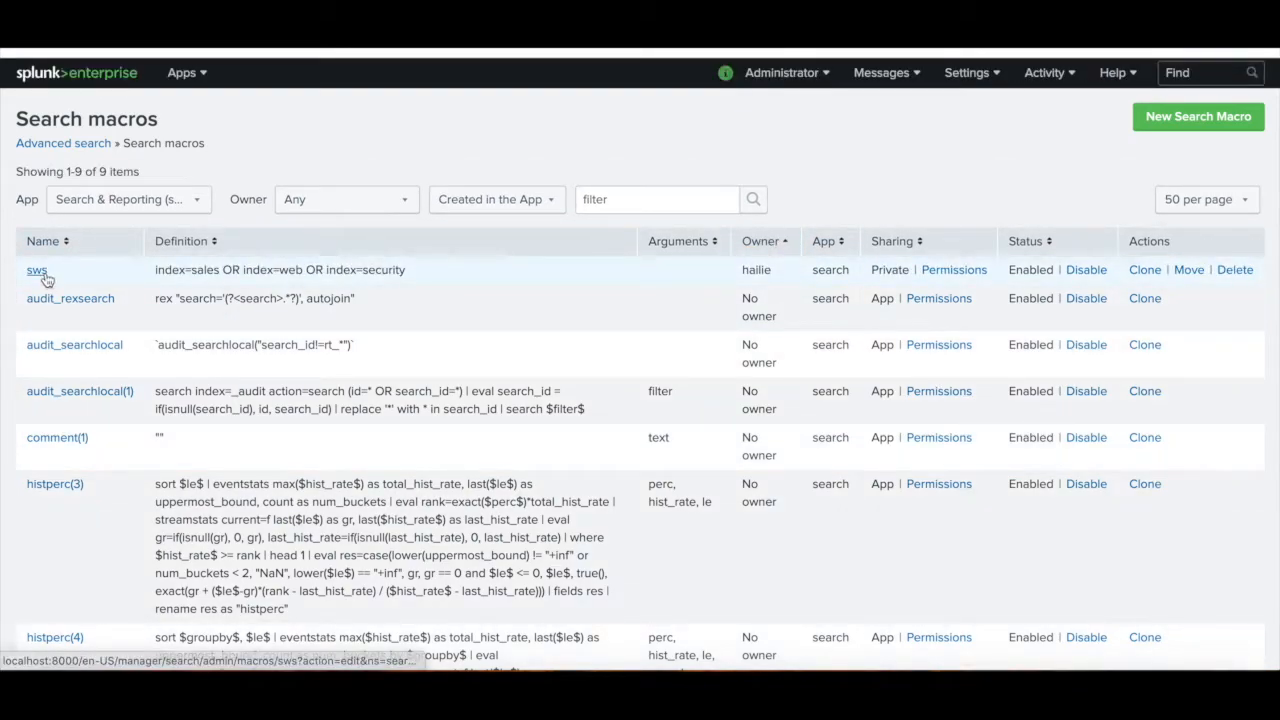
Run the `sws` macro as an all-time search in Search & Reporting and inspect the values of the index field.
{"action": "left_click", "coordinate": [190, 72]}
{"action": "left_click", "coordinate": [198, 101]}
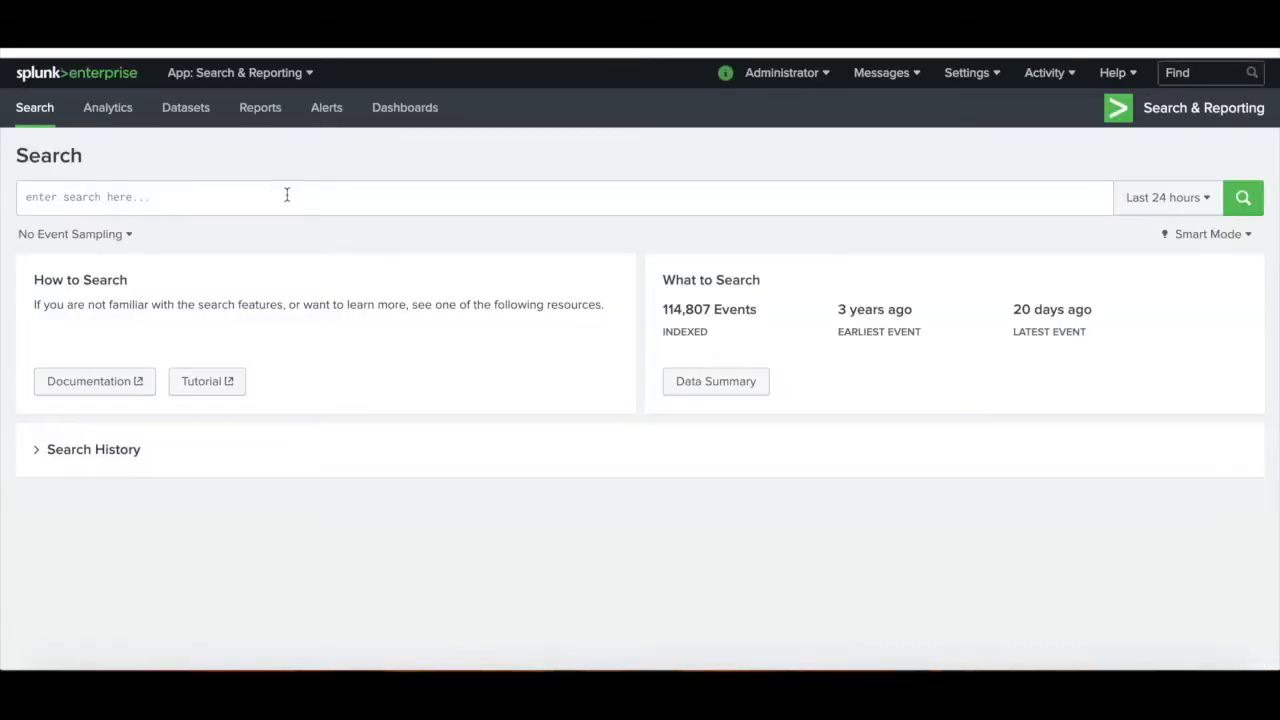
{"action": "left_click", "coordinate": [286, 195]}
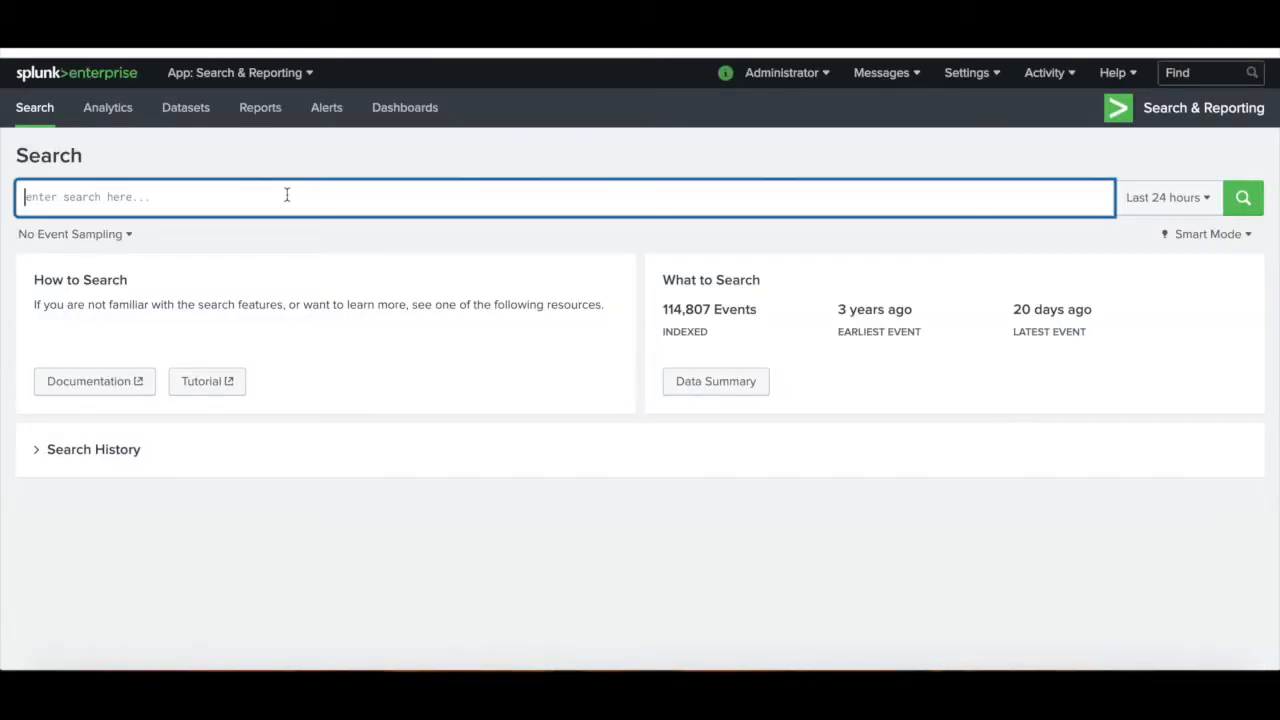
{"action": "type", "text": "`"}
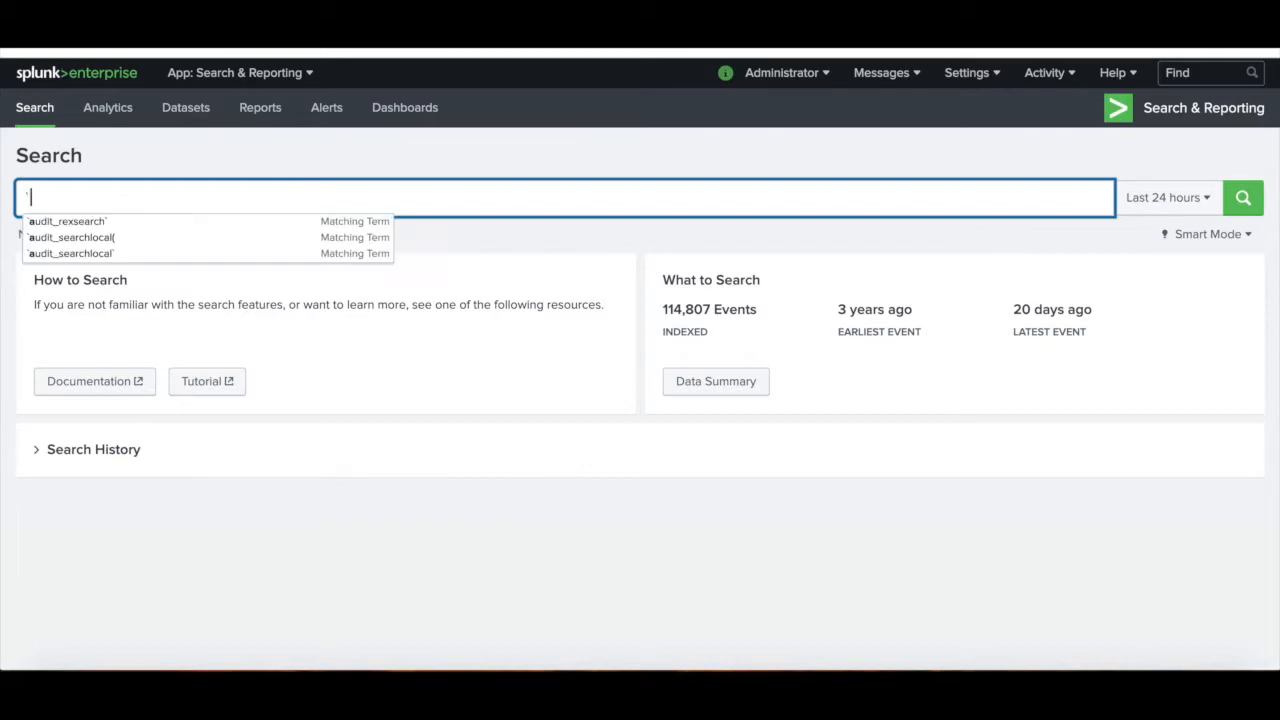
{"action": "type", "text": "sws`"}
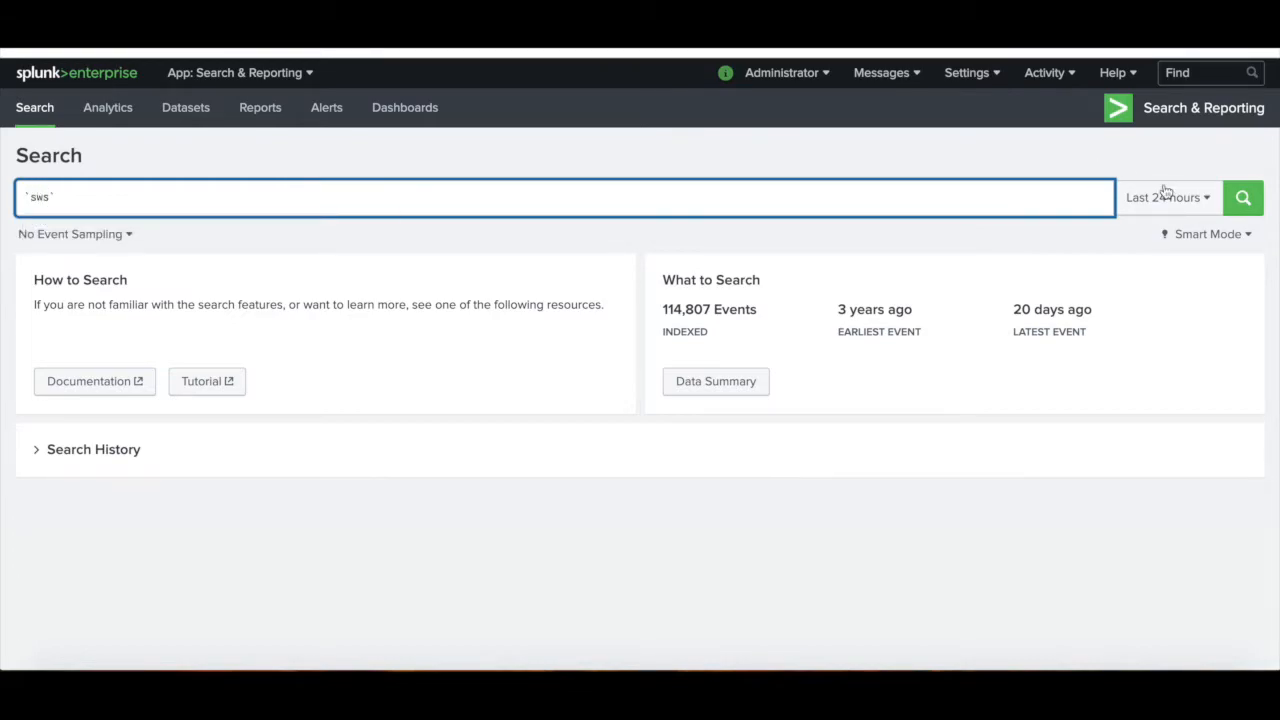
{"action": "left_click", "coordinate": [1160, 197]}
{"action": "left_click", "coordinate": [1128, 293]}
{"action": "left_click", "coordinate": [1243, 198]}
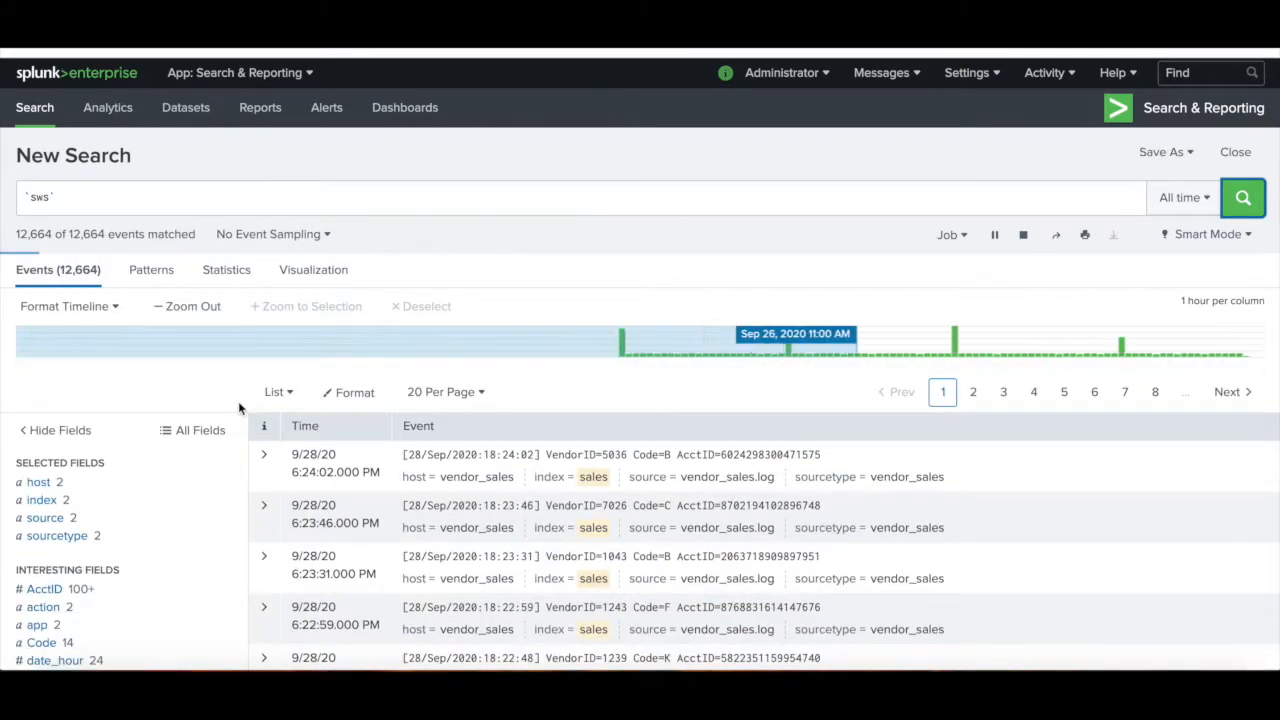
{"action": "left_click", "coordinate": [147, 500]}
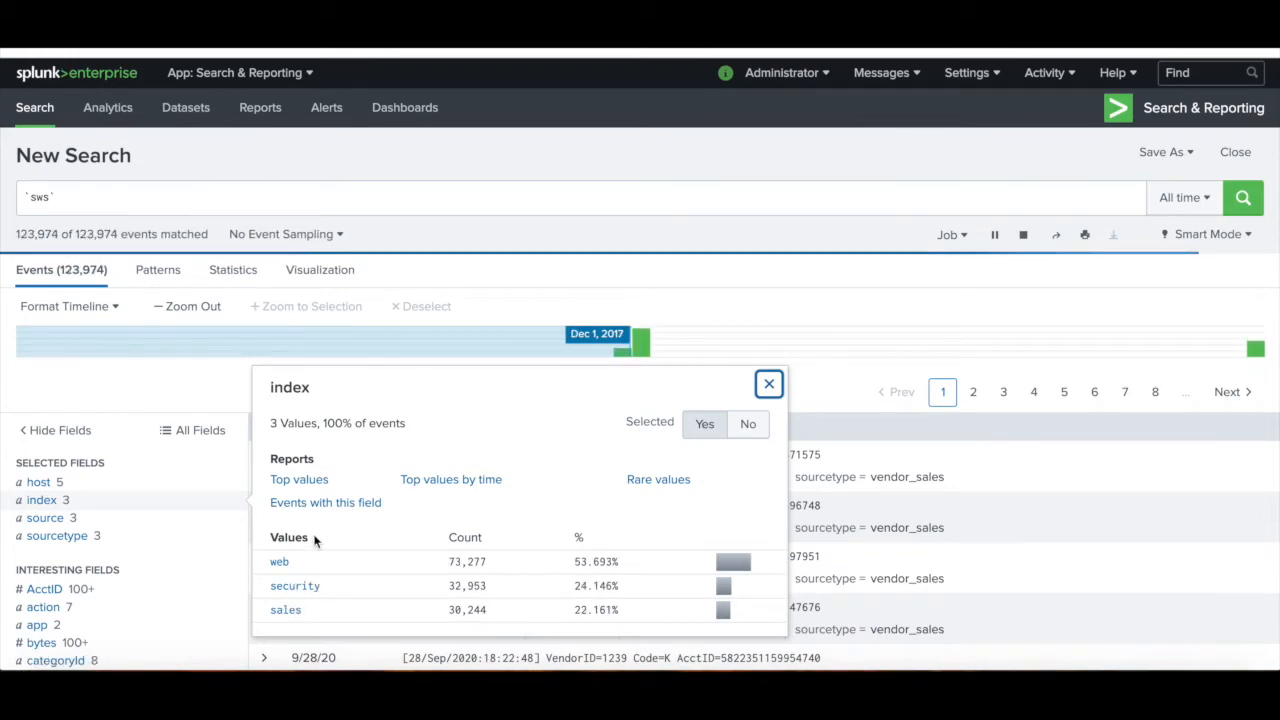
{"action": "left_click", "coordinate": [182, 197]}
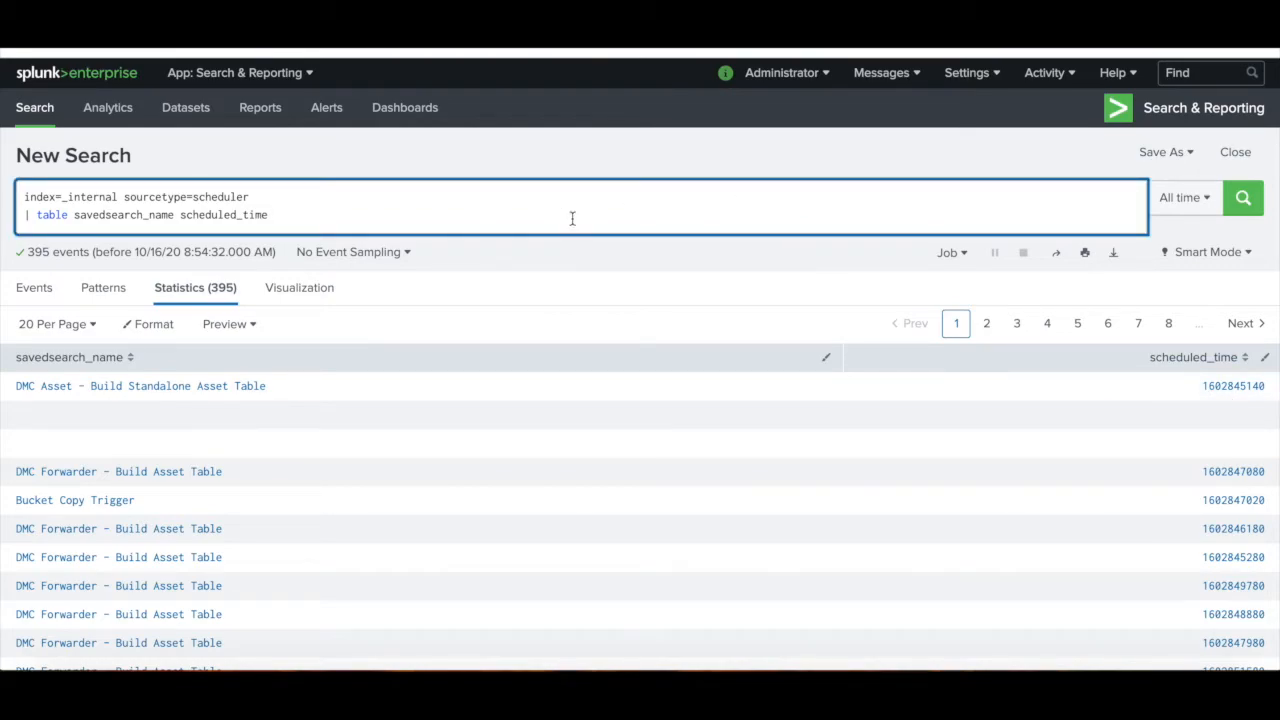
Append the line | eval scheduled_time=strftime(scheduled_time, "%m-%d %H:%M:%S") to the scheduler search and run it.
{"action": "key", "text": "shift+Return"}
{"action": "type", "text": "| eva"}
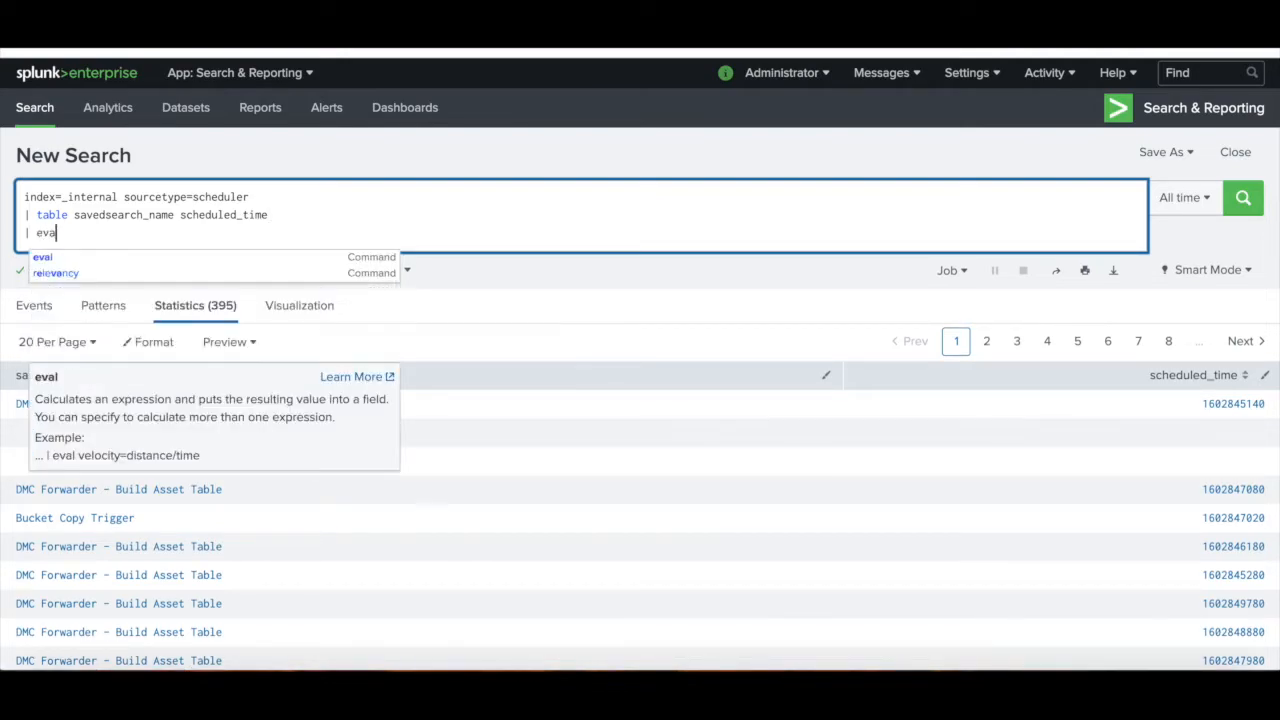
{"action": "type", "text": "l schedu"}
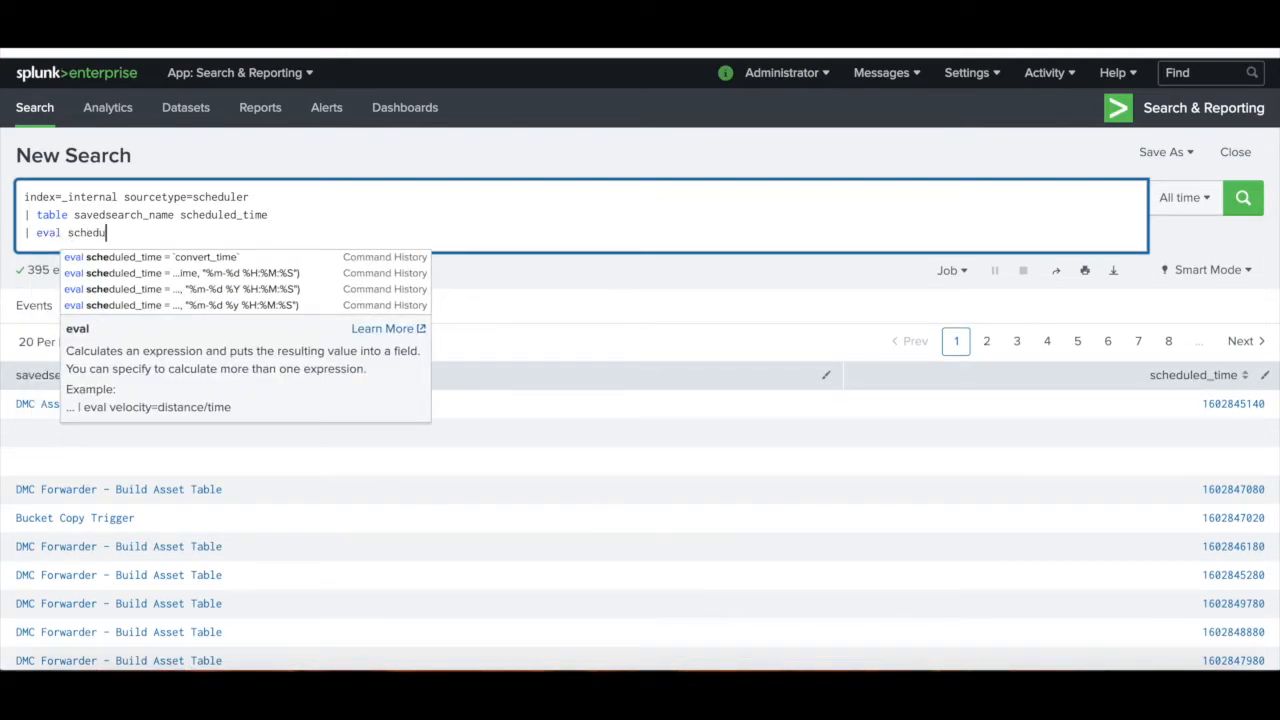
{"action": "type", "text": "led_time"}
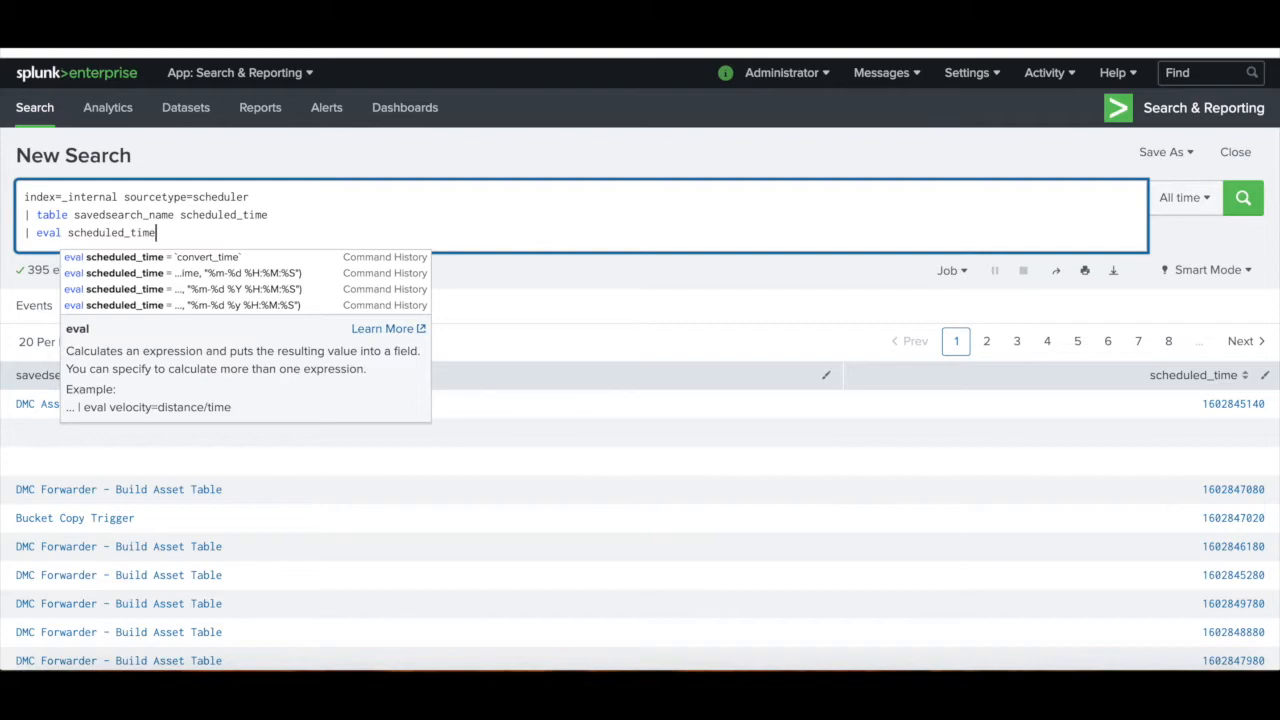
{"action": "type", "text": "=str"}
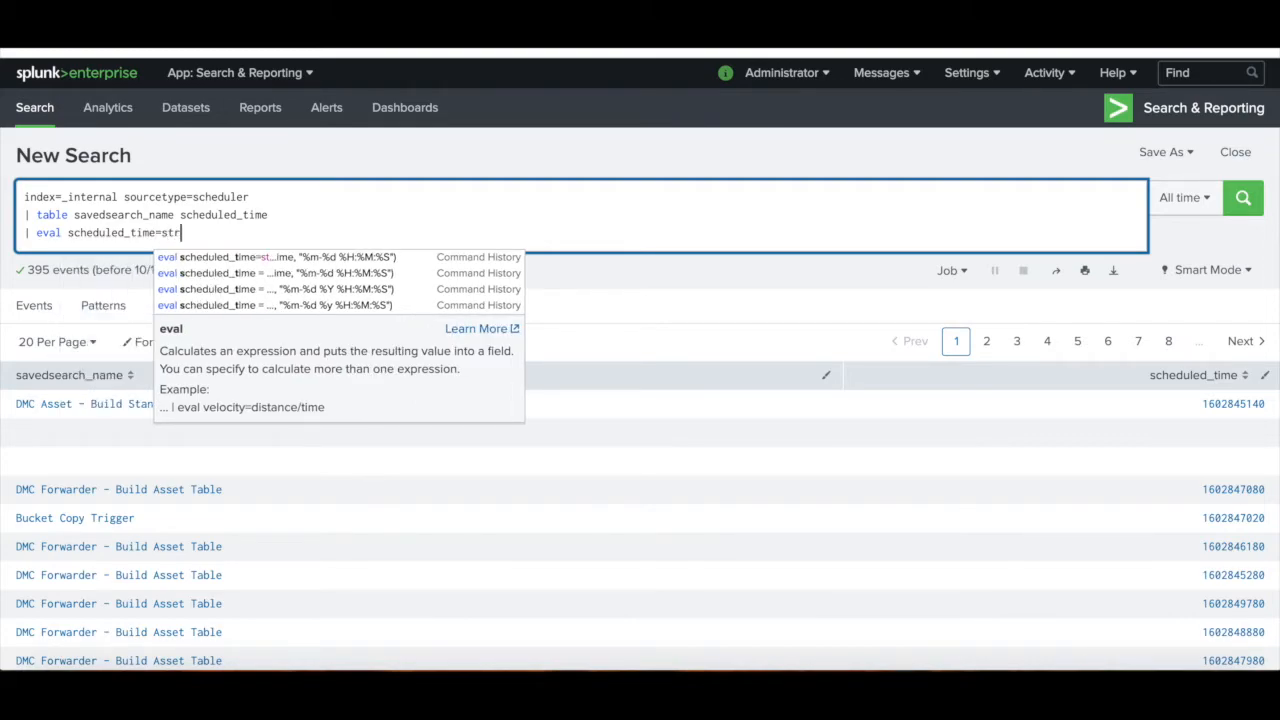
{"action": "type", "text": "ftime(scheduled_time, \""}
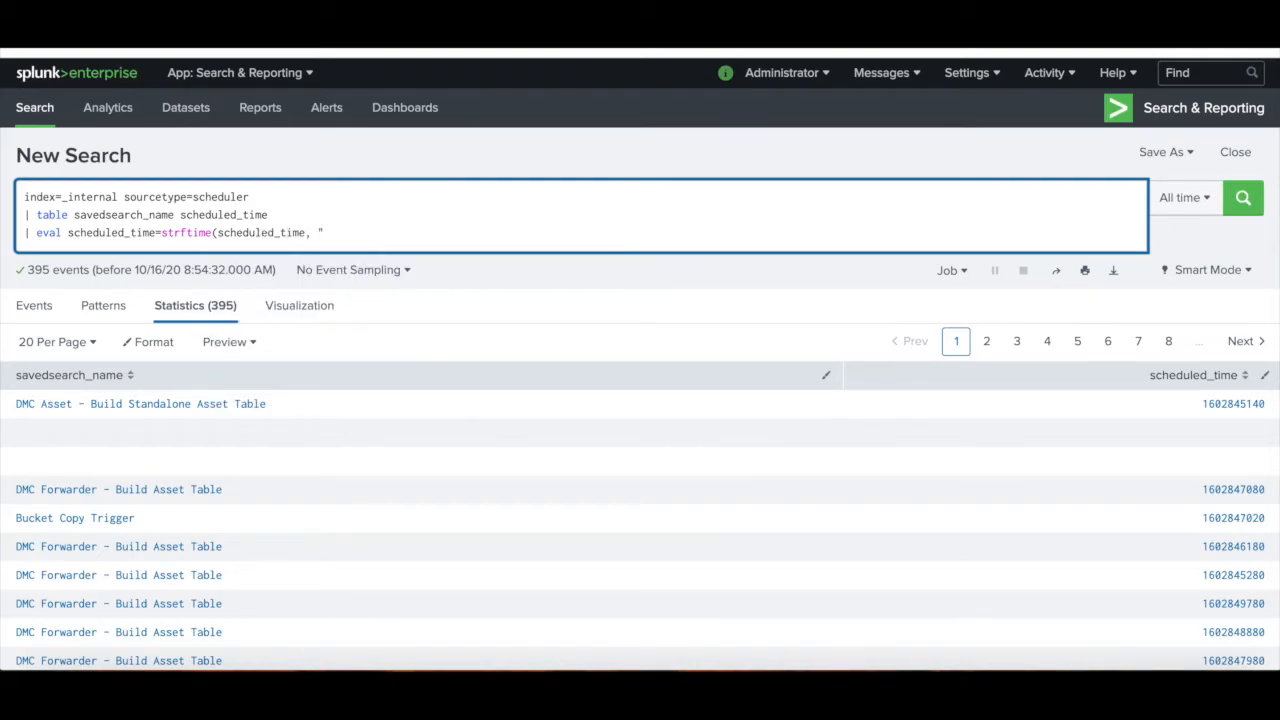
{"action": "type", "text": "%m-%d %H:%M:%S\")"}
{"action": "key", "text": "Return"}
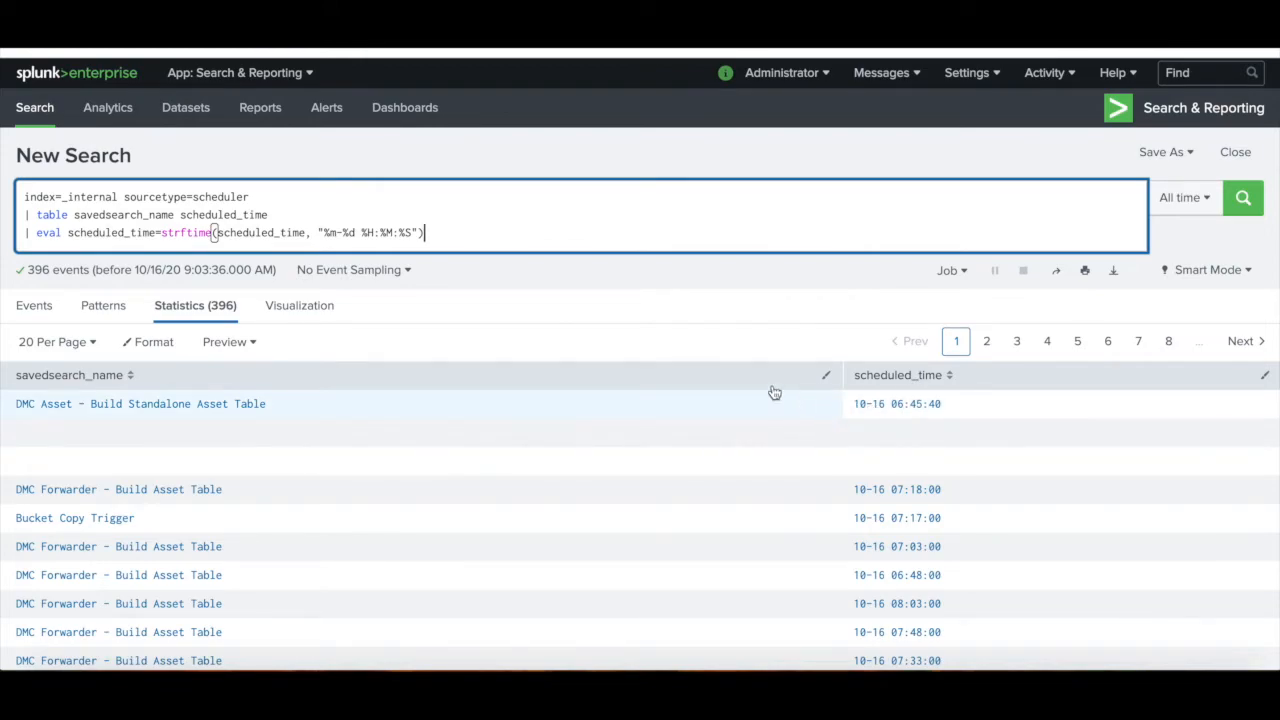
Copy the strftime expression from the scheduler search and start a new search macro in the advanced search settings.
{"action": "left_click_drag", "start_coordinate": [437, 234], "coordinate": [163, 236]}
{"action": "key", "text": "ctrl+c"}
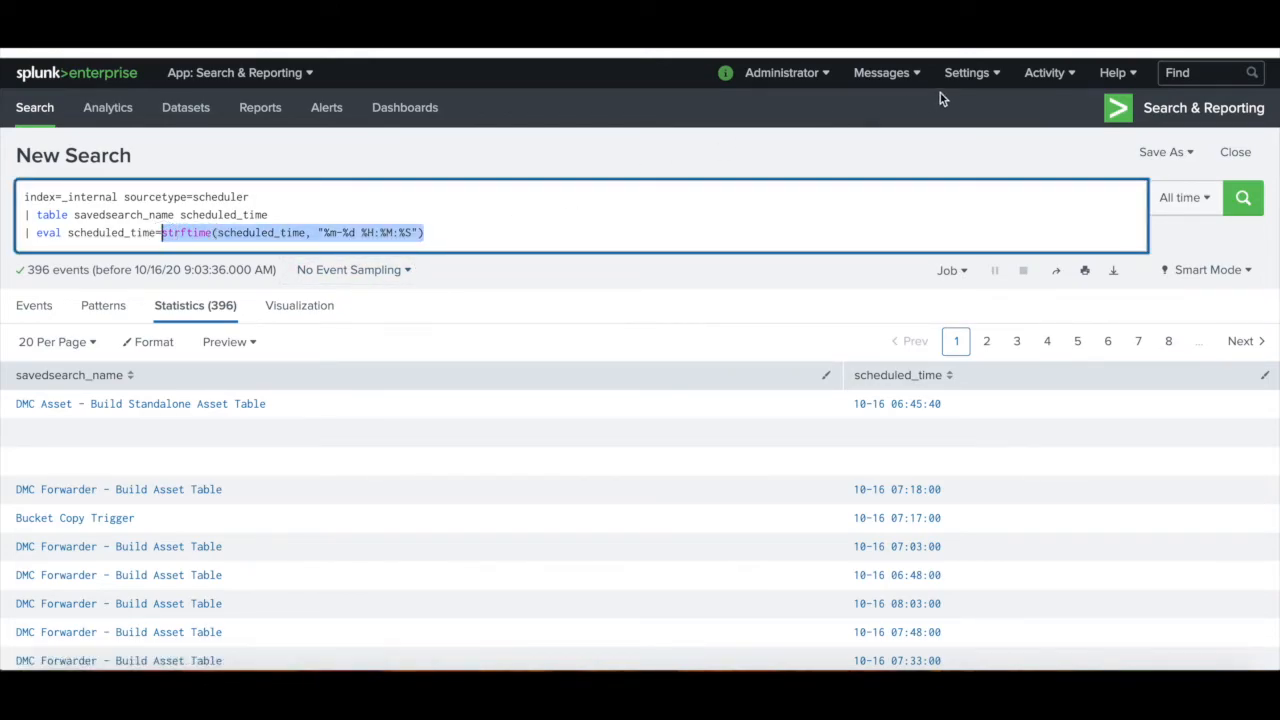
{"action": "left_click", "coordinate": [968, 74]}
{"action": "left_click", "coordinate": [922, 305]}
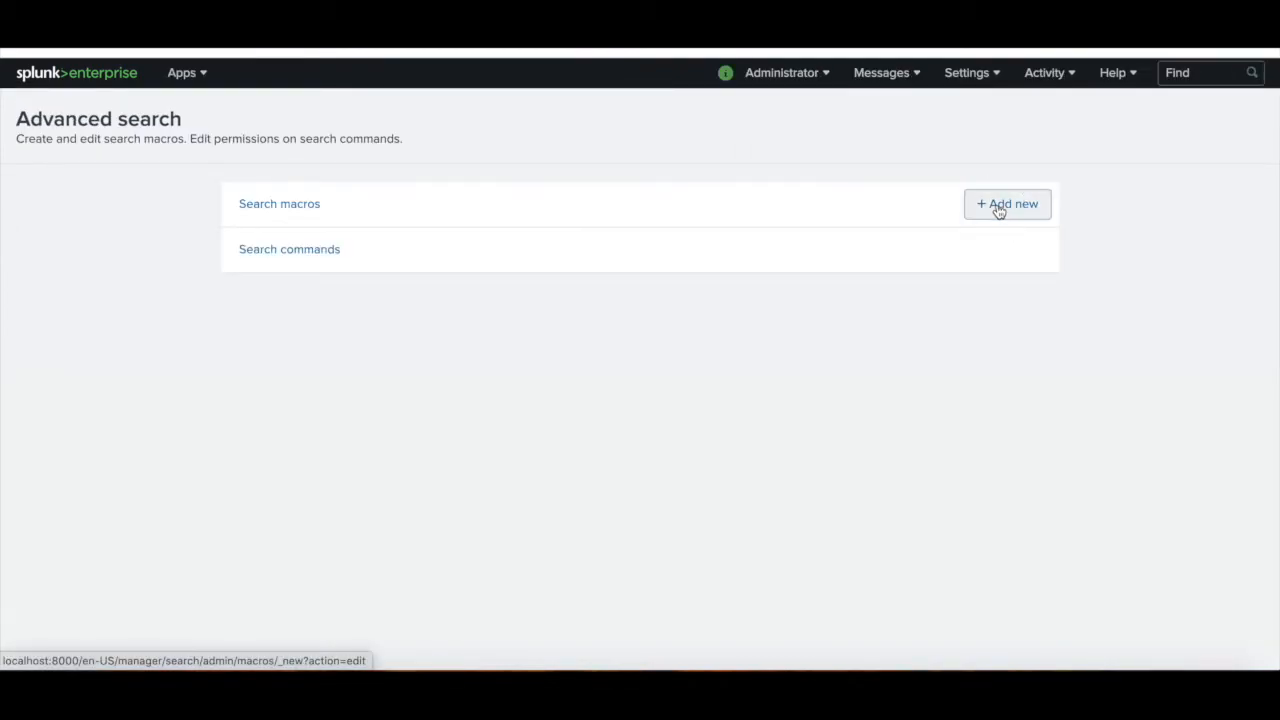
{"action": "left_click", "coordinate": [998, 206]}
{"action": "left_click", "coordinate": [517, 313]}
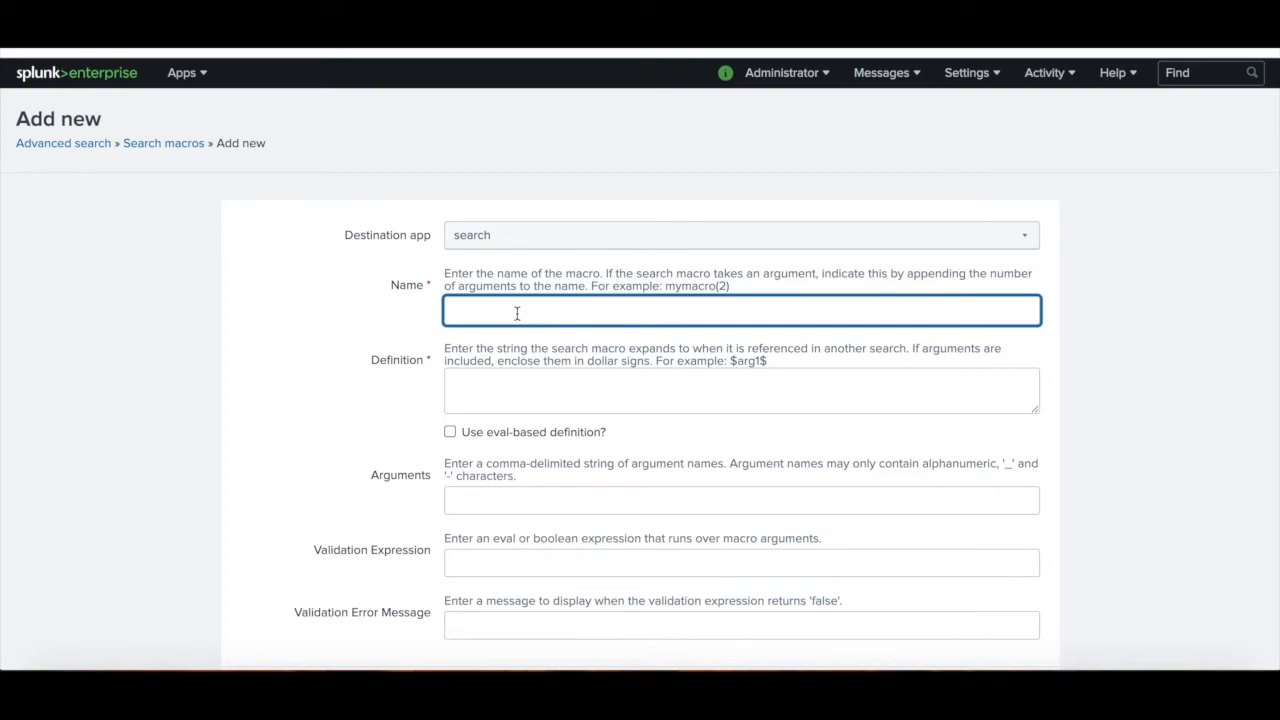
Save the macro as convert_time with the copied definition strftime(scheduled_time, "%m-%d %H:%M:%S") and sort the macro list by owner.
{"action": "type", "text": "convert_time"}
{"action": "key", "text": "Tab"}
{"action": "key", "text": "ctrl+v"}
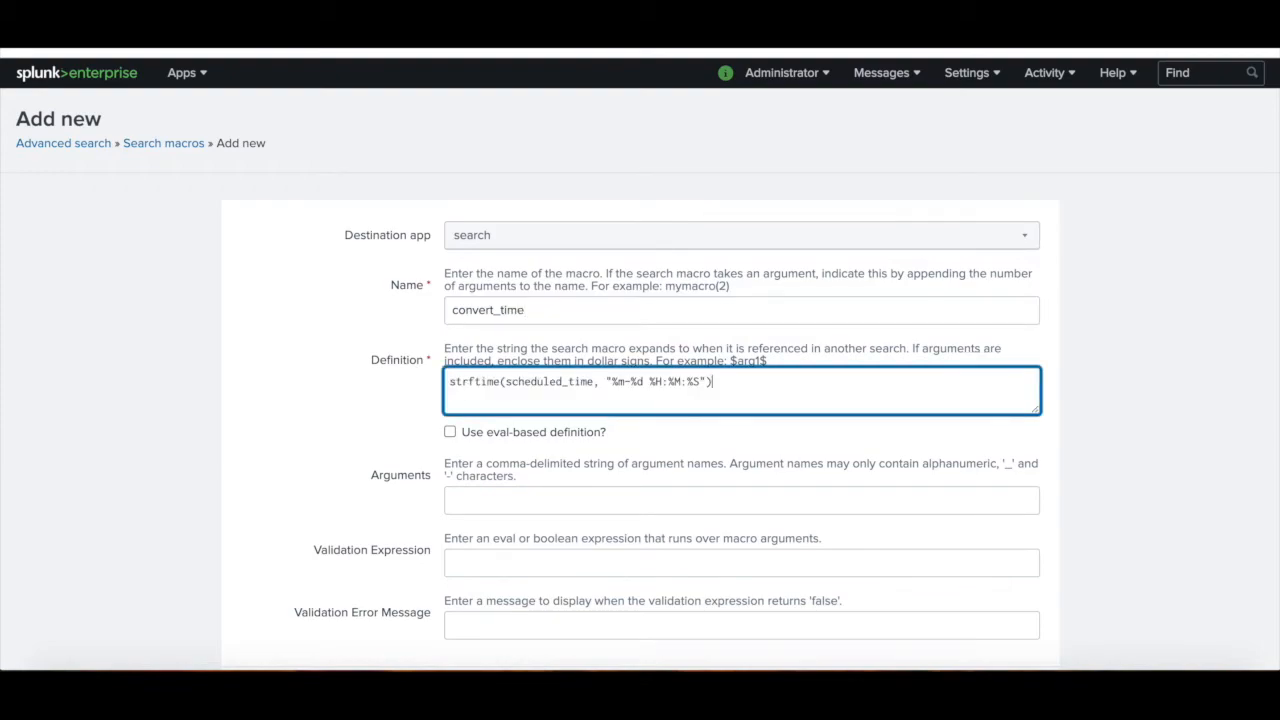
{"action": "scroll", "coordinate": [843, 406], "scroll_direction": "down", "scroll_amount": 1}
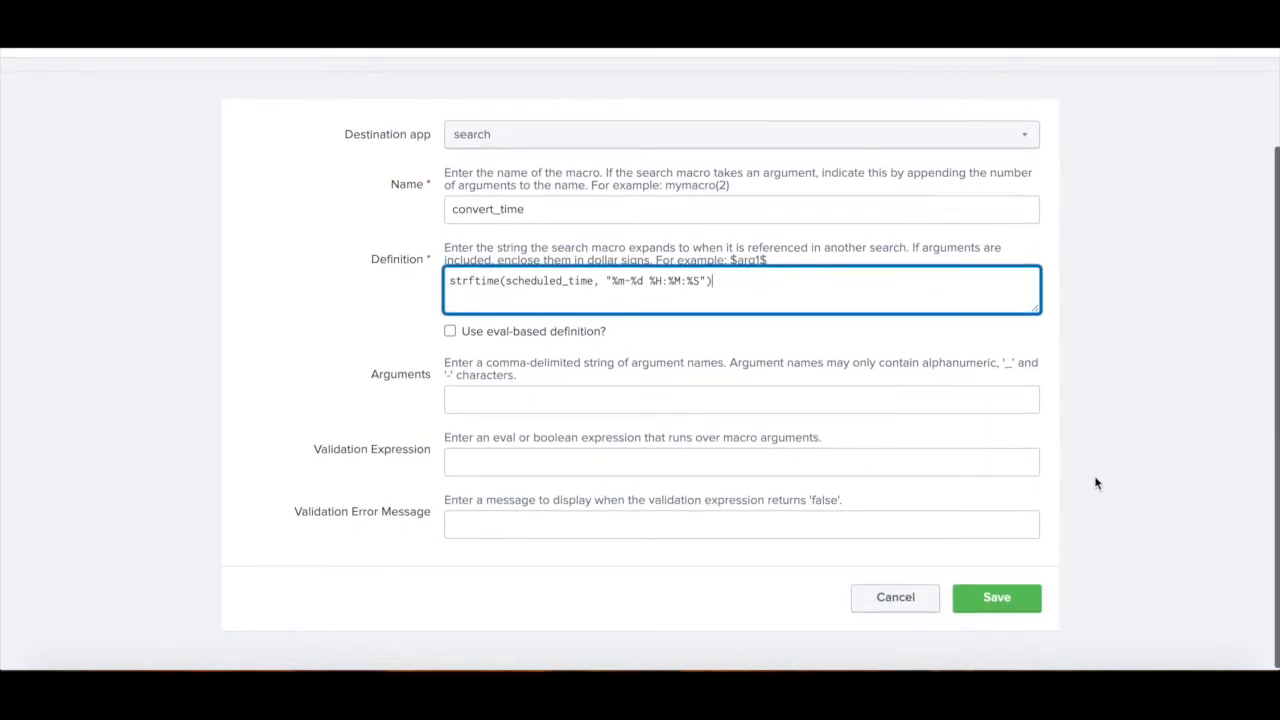
{"action": "left_click", "coordinate": [1024, 605]}
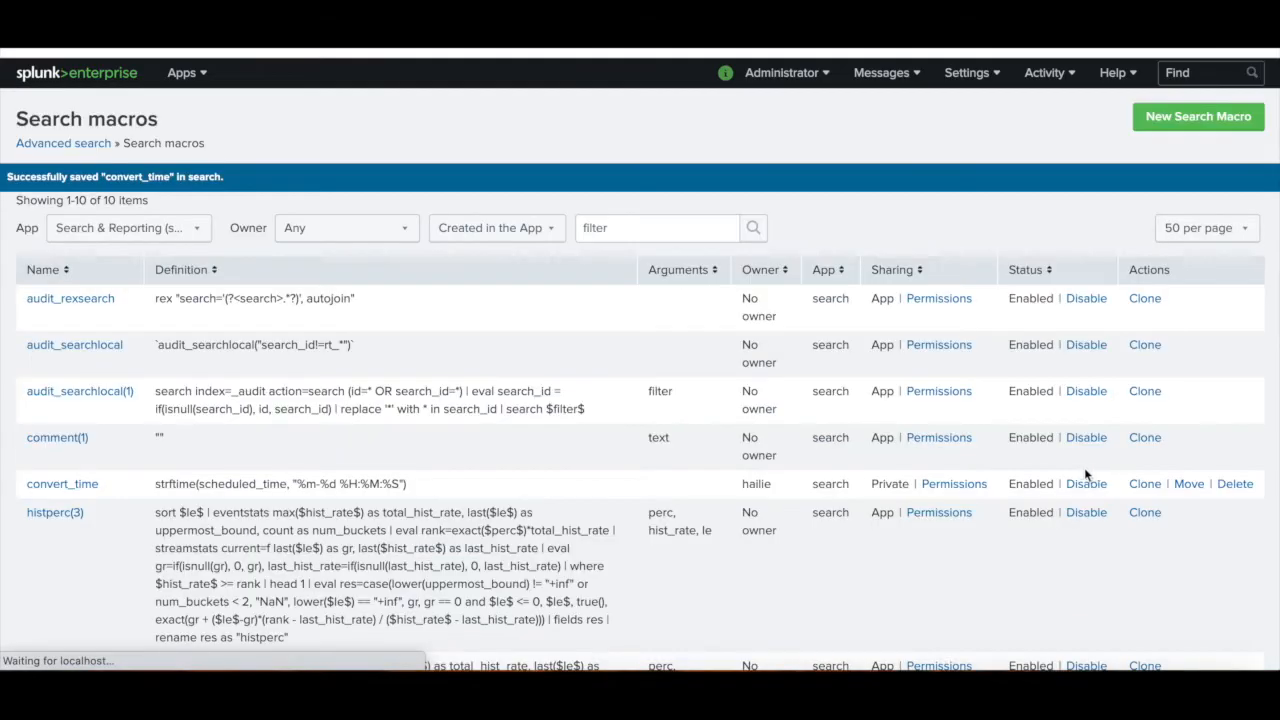
{"action": "left_click", "coordinate": [760, 270]}
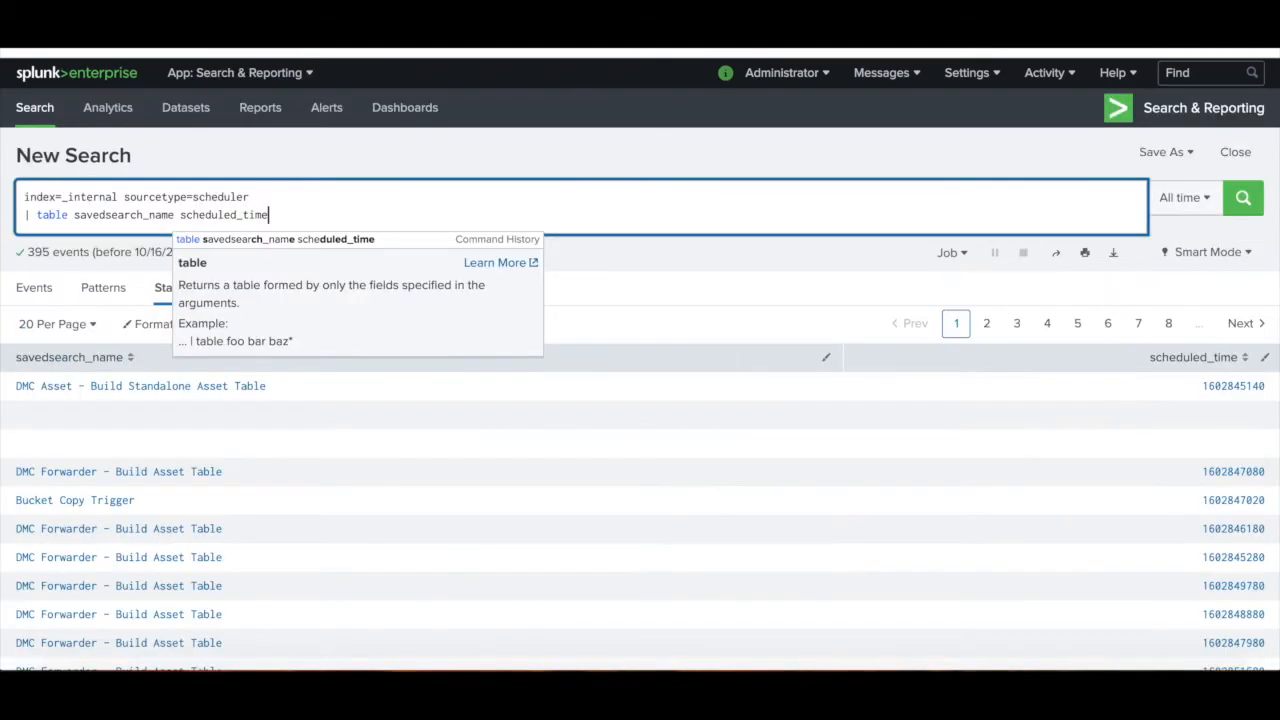
Append the line | eval scheduled_time=`convert_time` to the scheduler search that tables savedsearch_name and scheduled_time, and run it.
{"action": "left_click", "coordinate": [608, 217]}
{"action": "key", "text": "shift+Return"}
{"action": "type", "text": "| "}
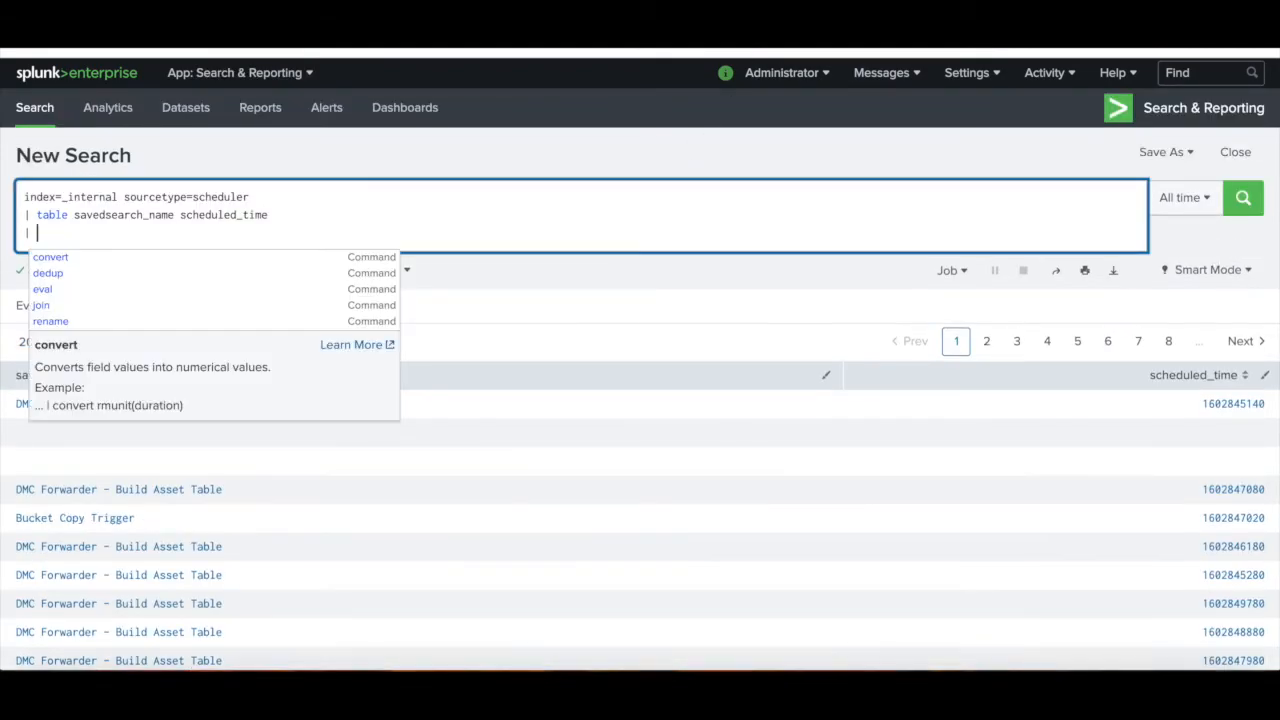
{"action": "type", "text": "eval "}
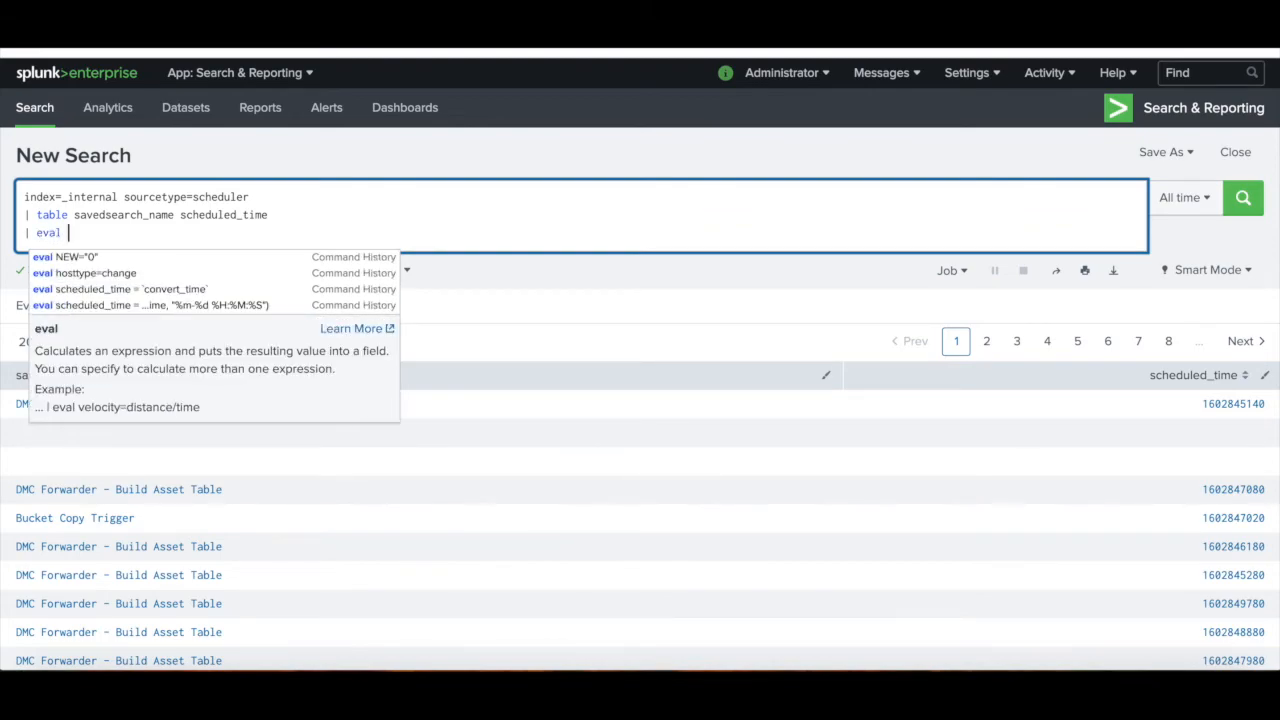
{"action": "type", "text": "sch"}
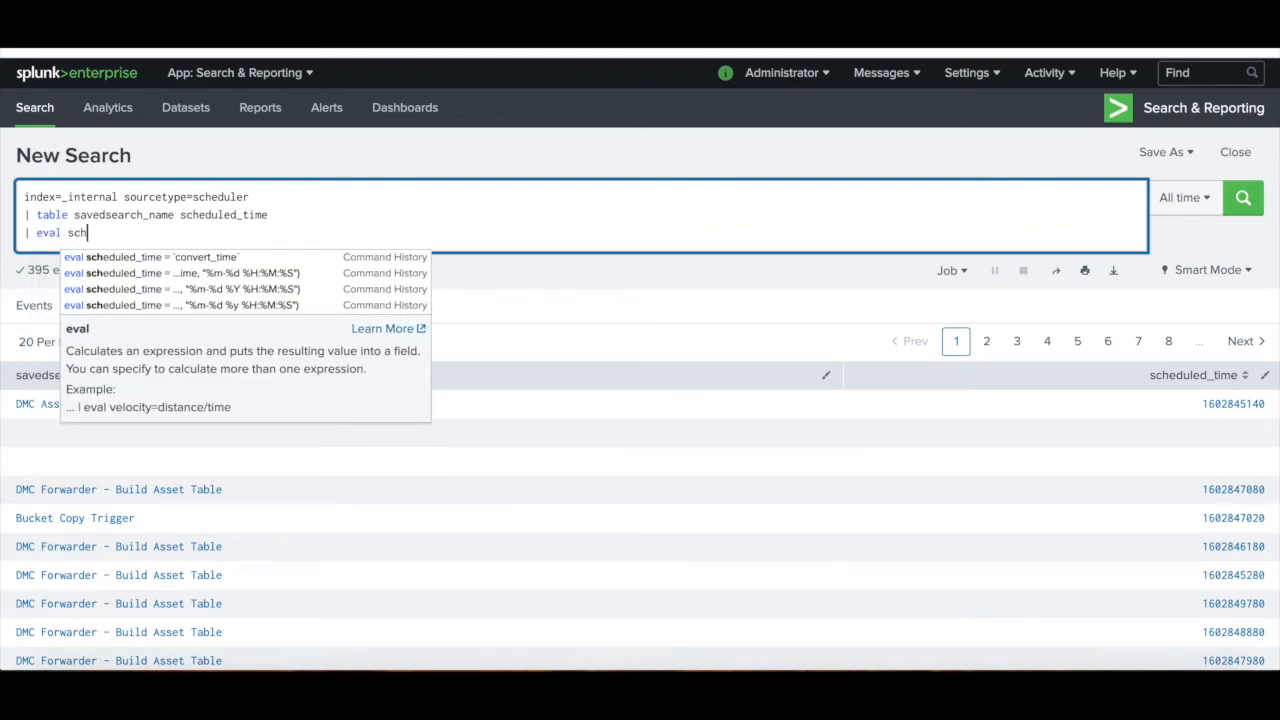
{"action": "type", "text": "eduled_tim"}
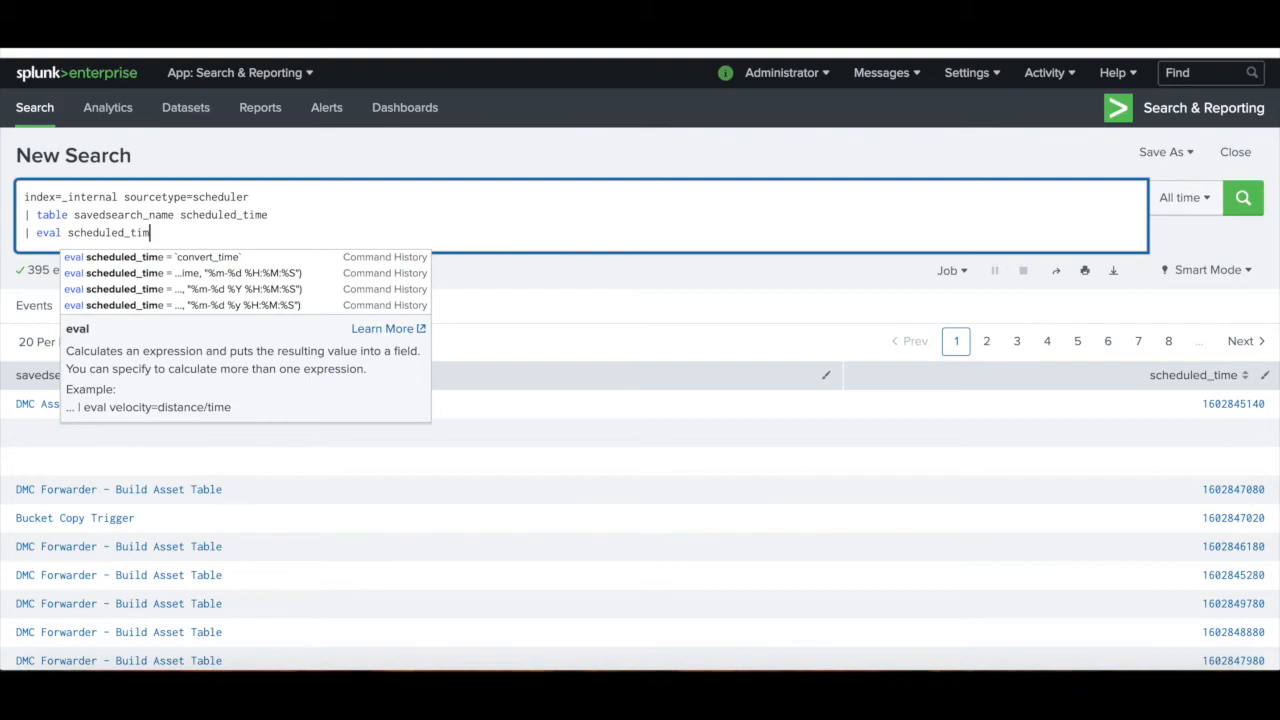
{"action": "type", "text": "e=`co"}
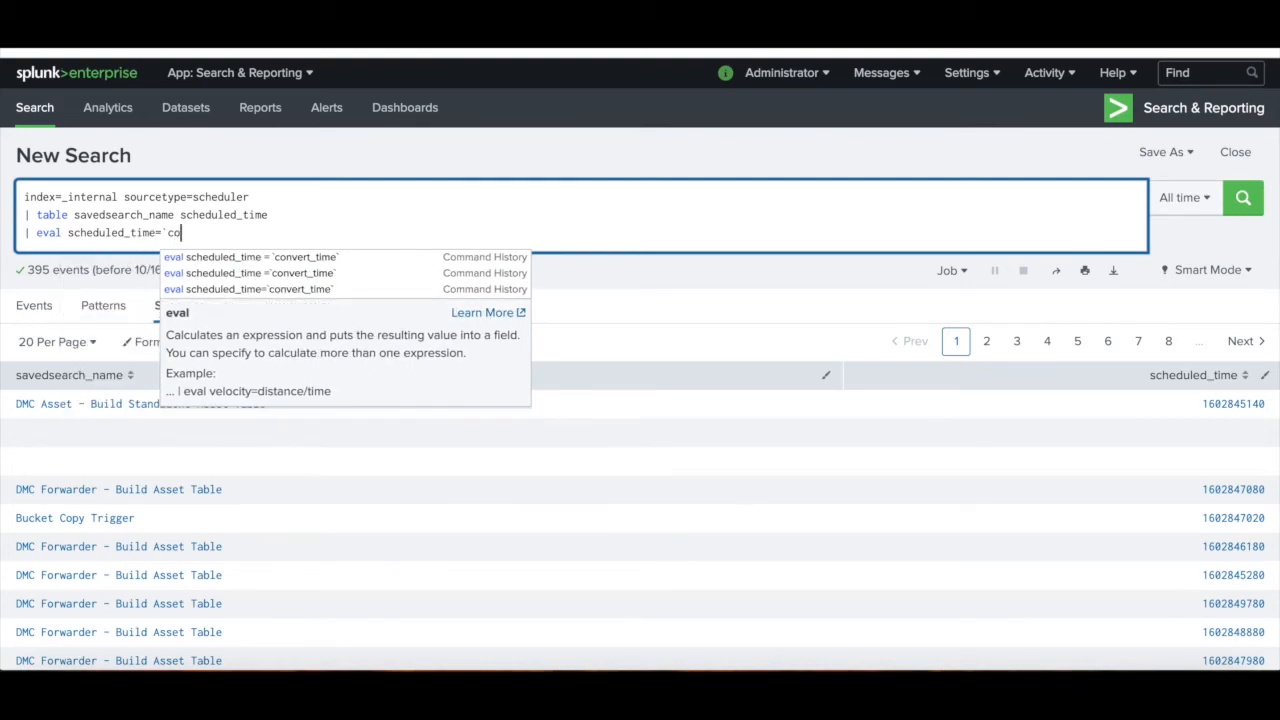
{"action": "type", "text": "nvert_time`"}
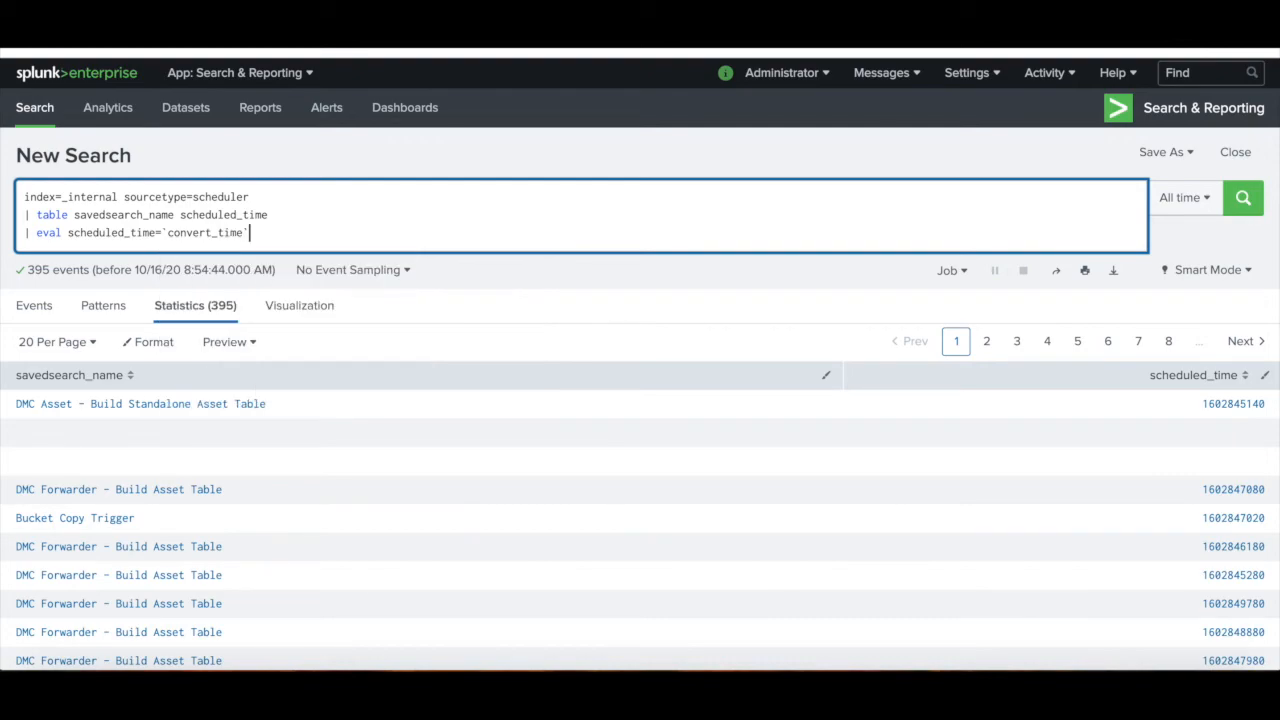
{"action": "key", "text": "Return"}
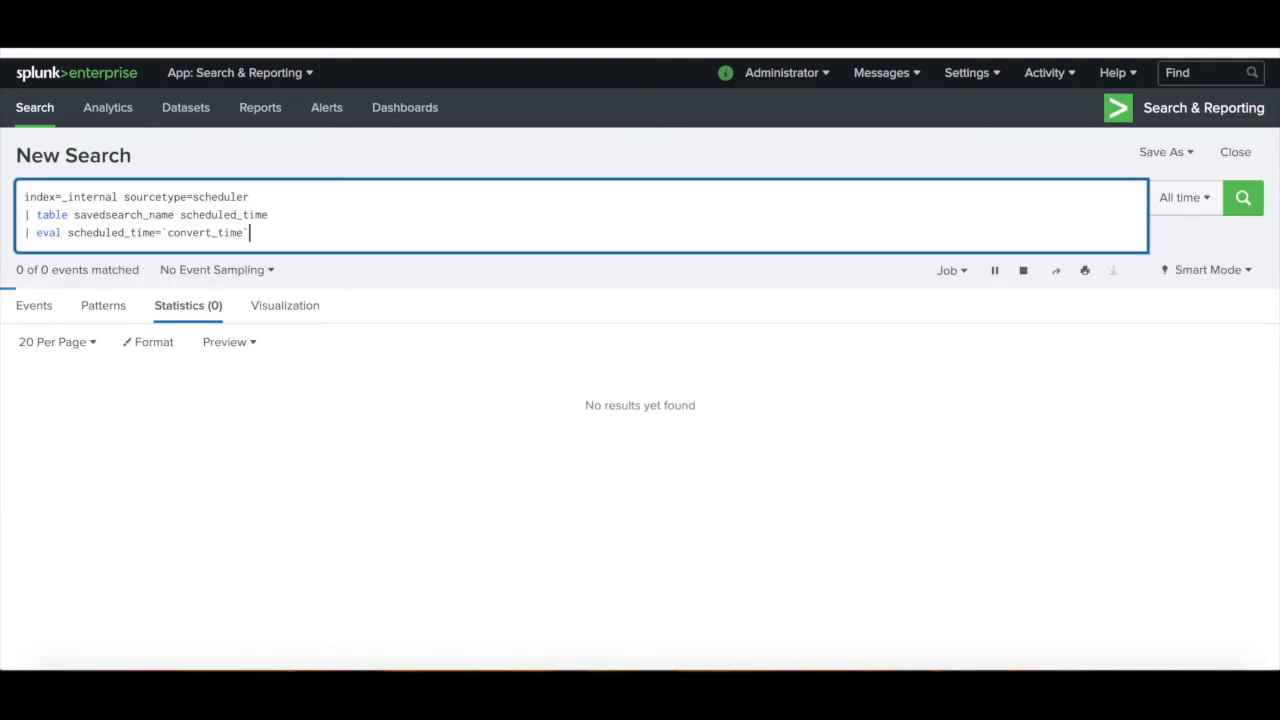